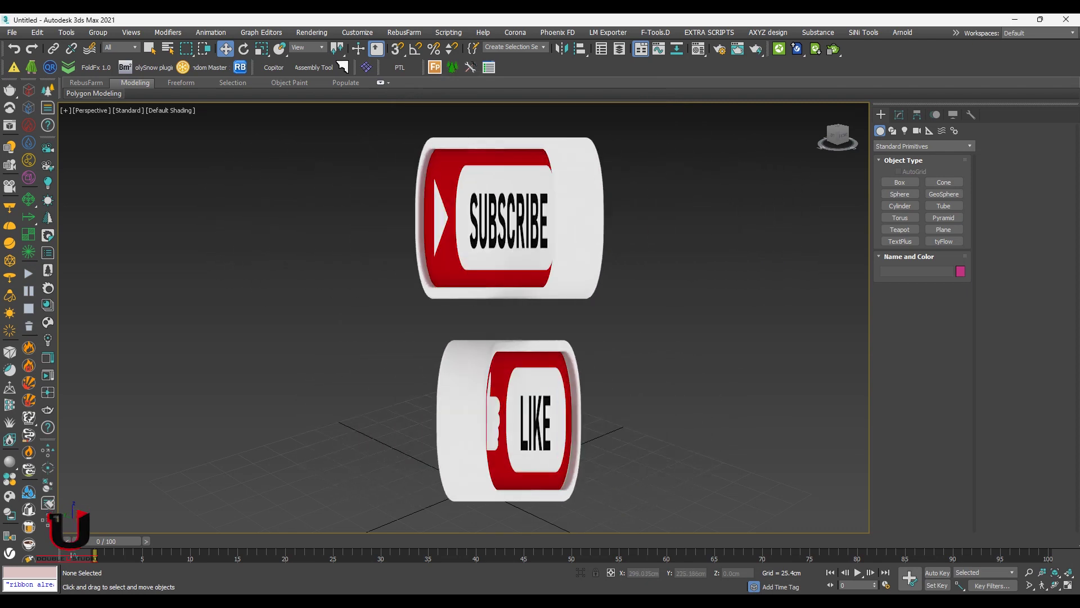
Unhide all three sculptures and show the scene polygon statistics
right_click(530, 332)
left_click(574, 289)
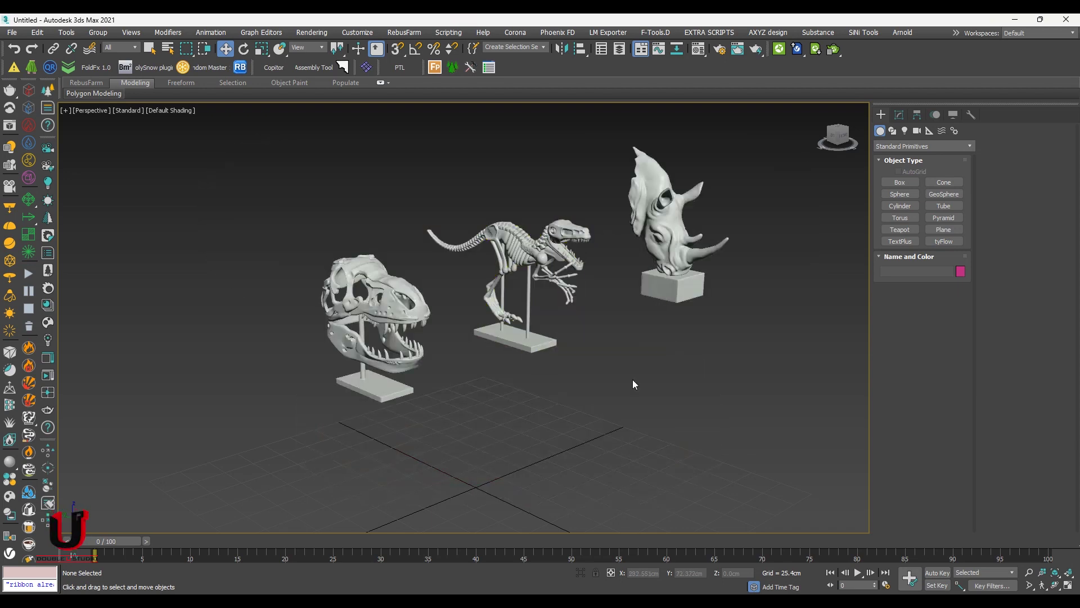
key("7")
Display edged faces and frame the skull and raptor in the view
key("F4")
scroll(330, 214, "up", 6)
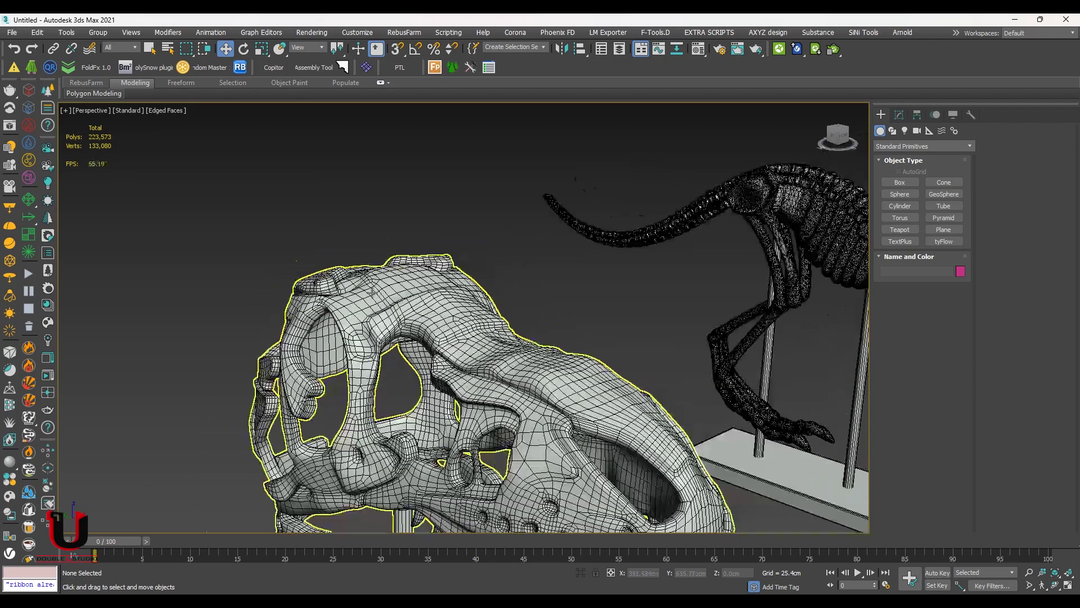
scroll(330, 215, "down", 2)
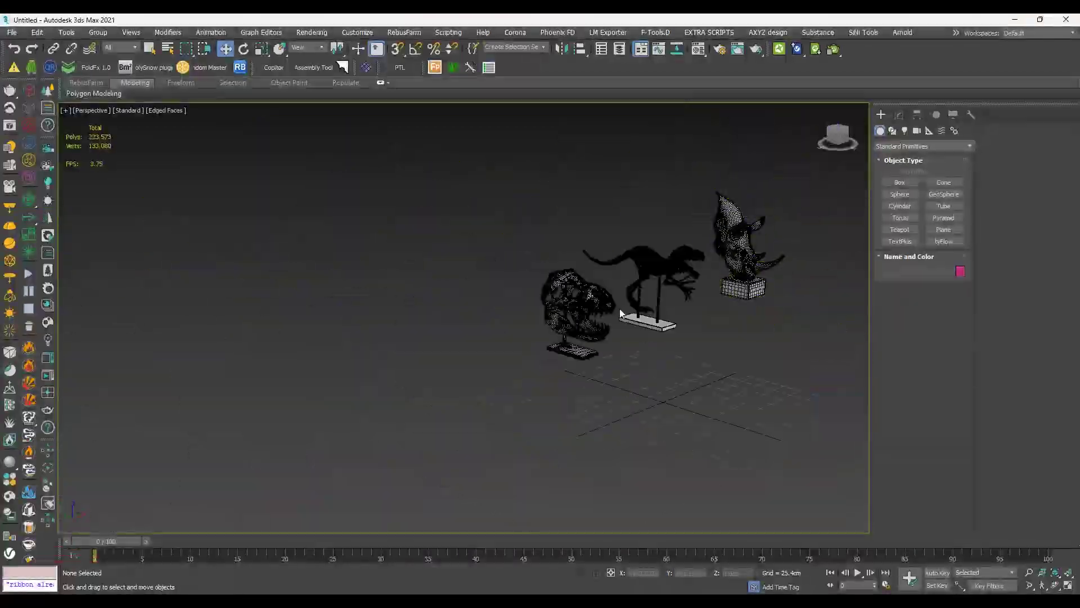
scroll(619, 313, "up", 5)
middle_click_drag(621, 314, 570, 330)
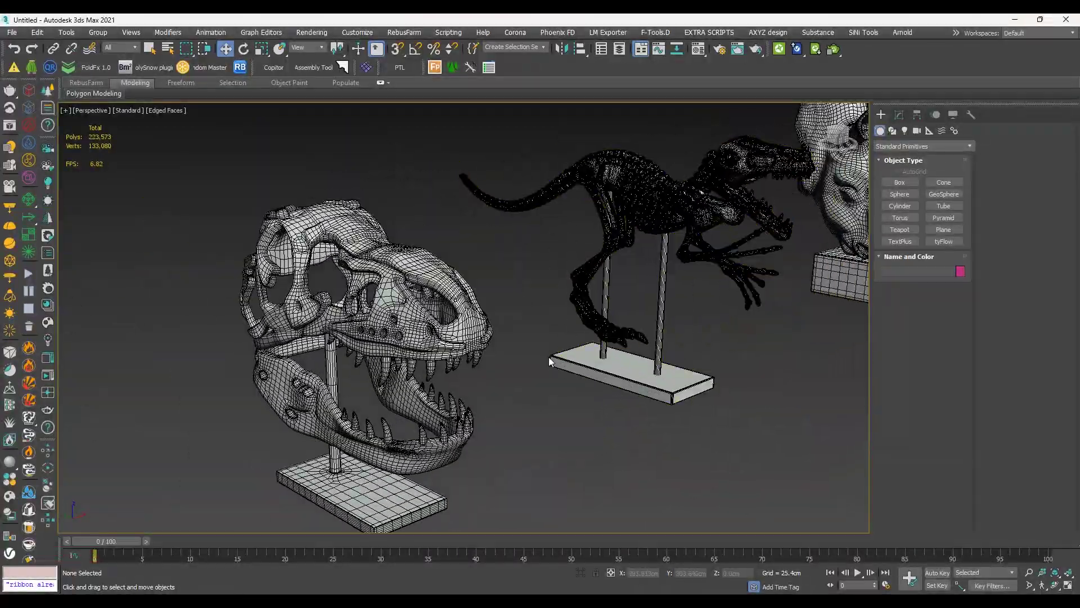
middle_click_drag(493, 319, 494, 304)
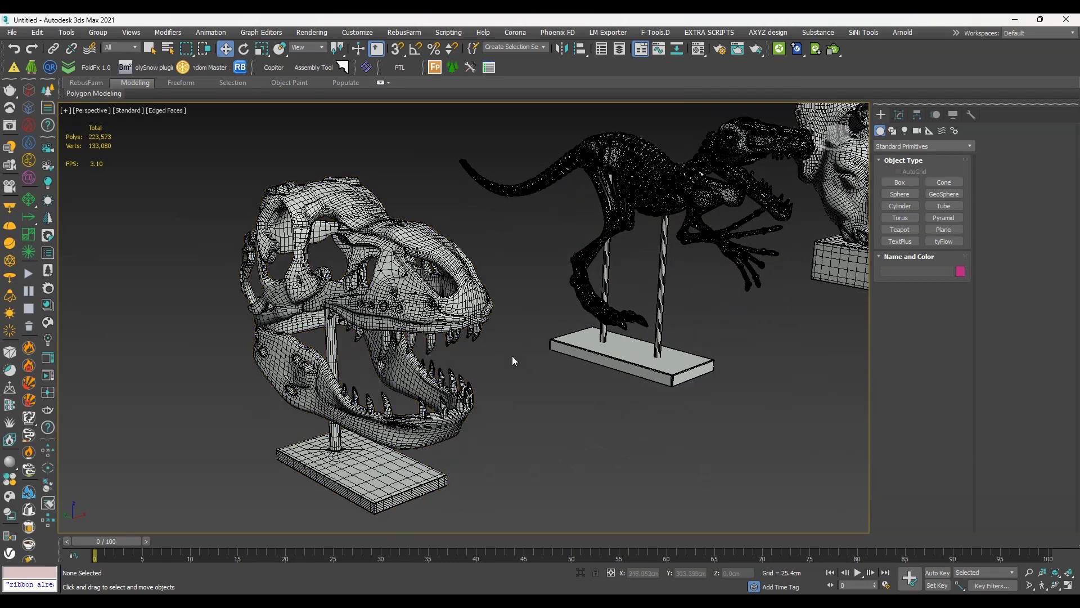
Select the dinosaur skull and add a Retopology modifier to it
left_click(458, 316)
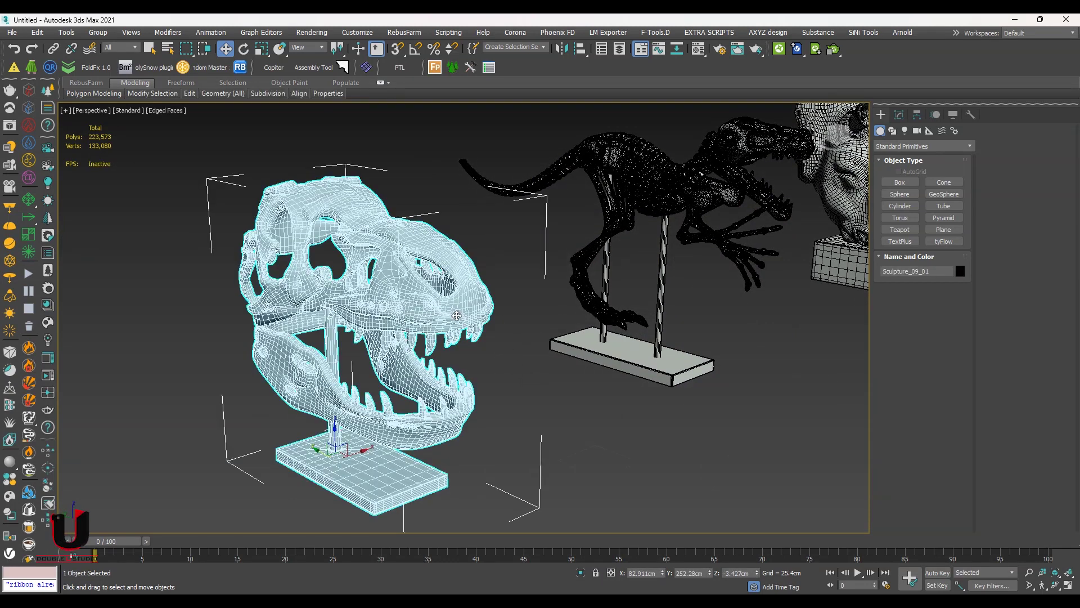
left_click(899, 118)
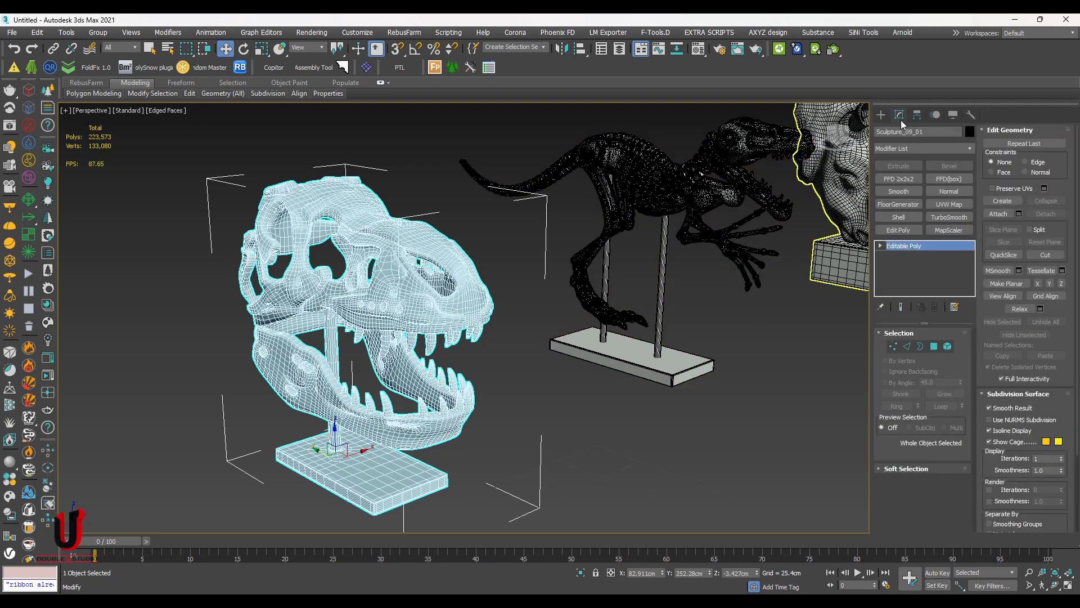
left_click(933, 149)
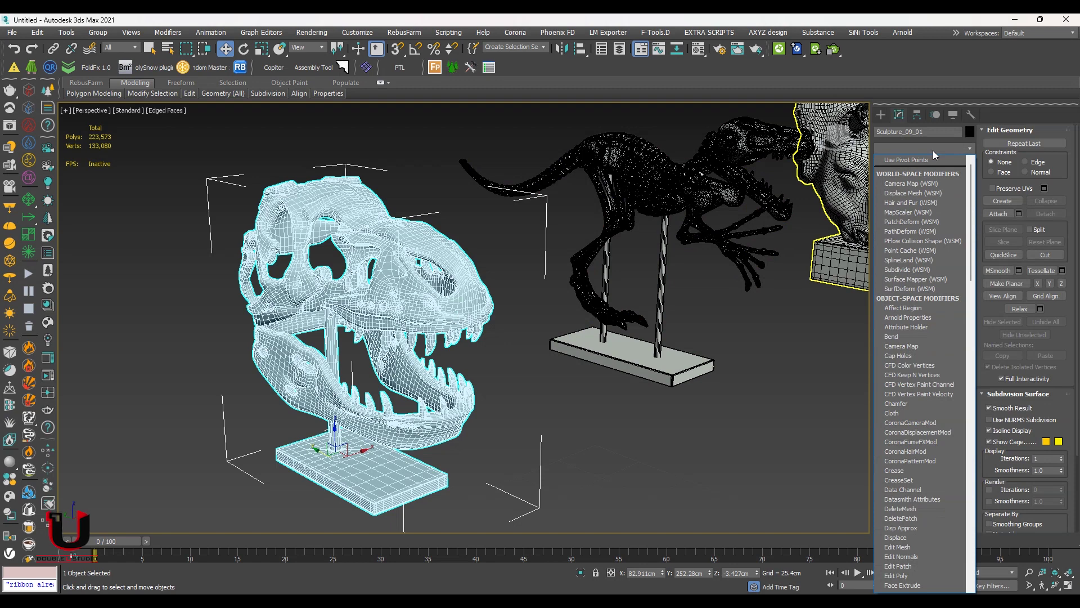
type("r")
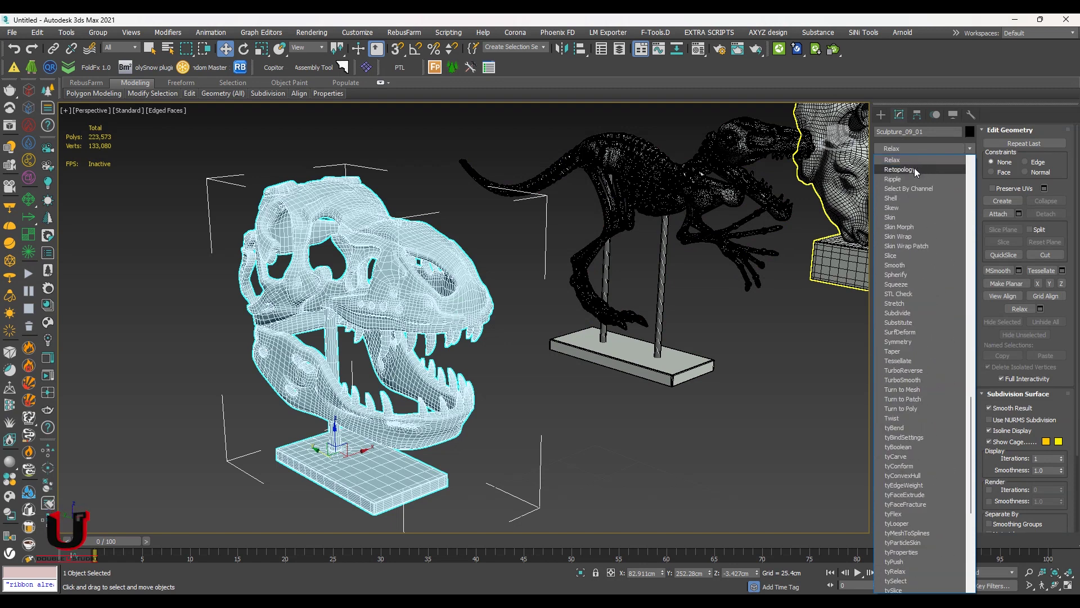
left_click(914, 167)
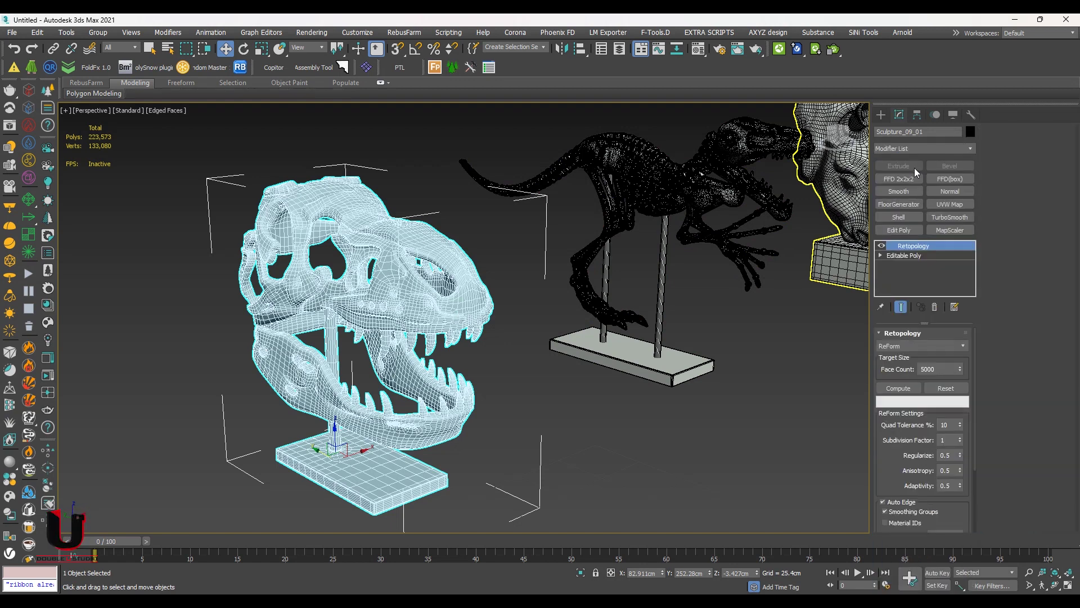
Compute the skull's Retopology at the 5000-face target
left_click(899, 389)
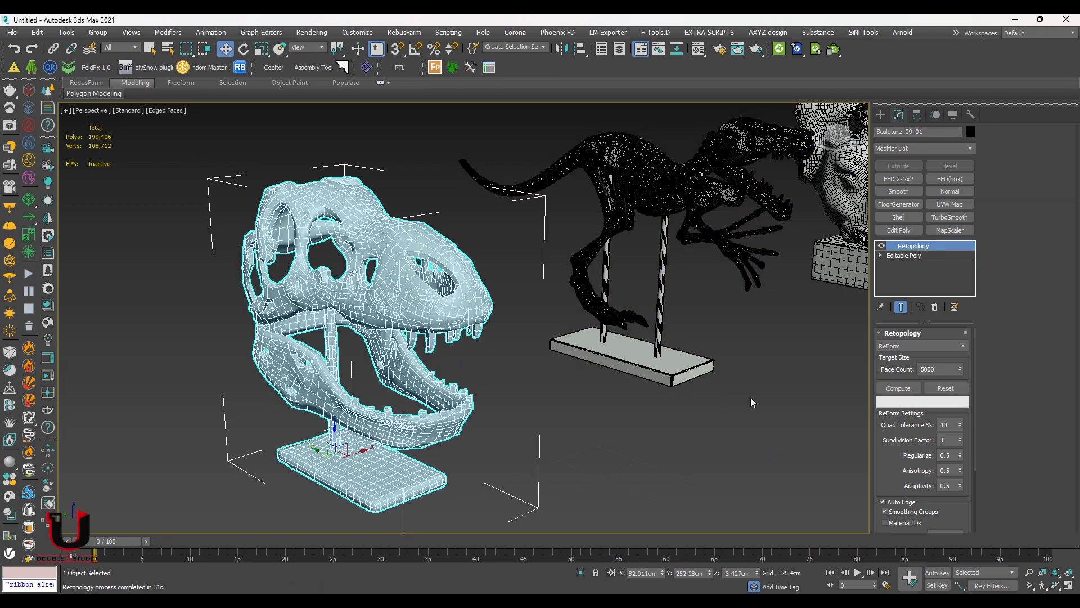
Set the Retopology face count to 3000 and recompute the skull
double_click(927, 370)
type("3")
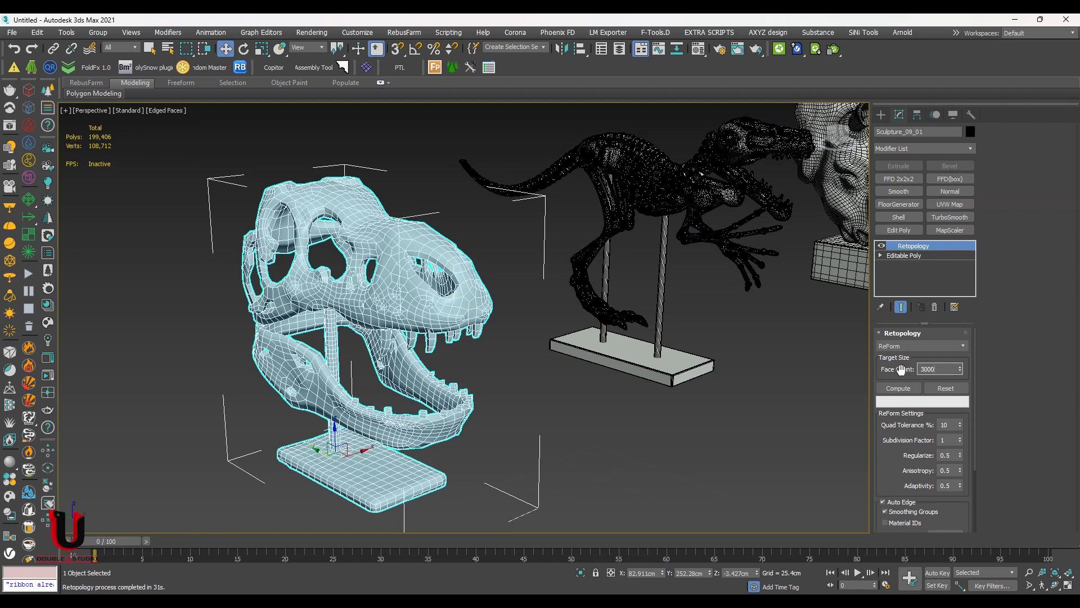
left_click(896, 386)
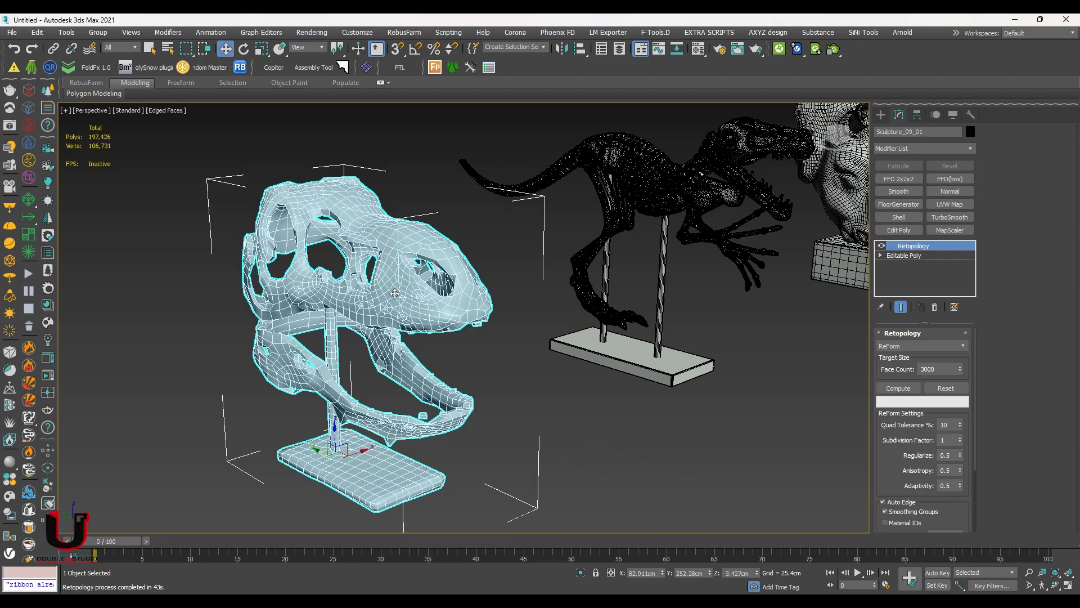
Inspect the skull mesh, toggling the Retopology result off and on to compare
middle_click_drag(377, 299, 399, 313, "alt")
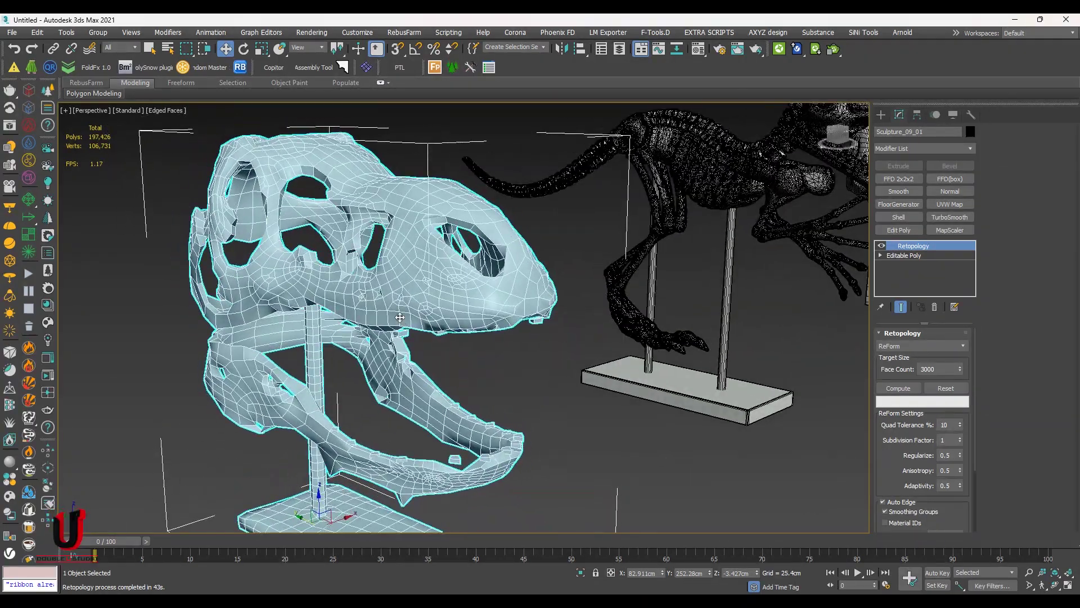
scroll(400, 318, "up", 3)
scroll(399, 317, "down", 6)
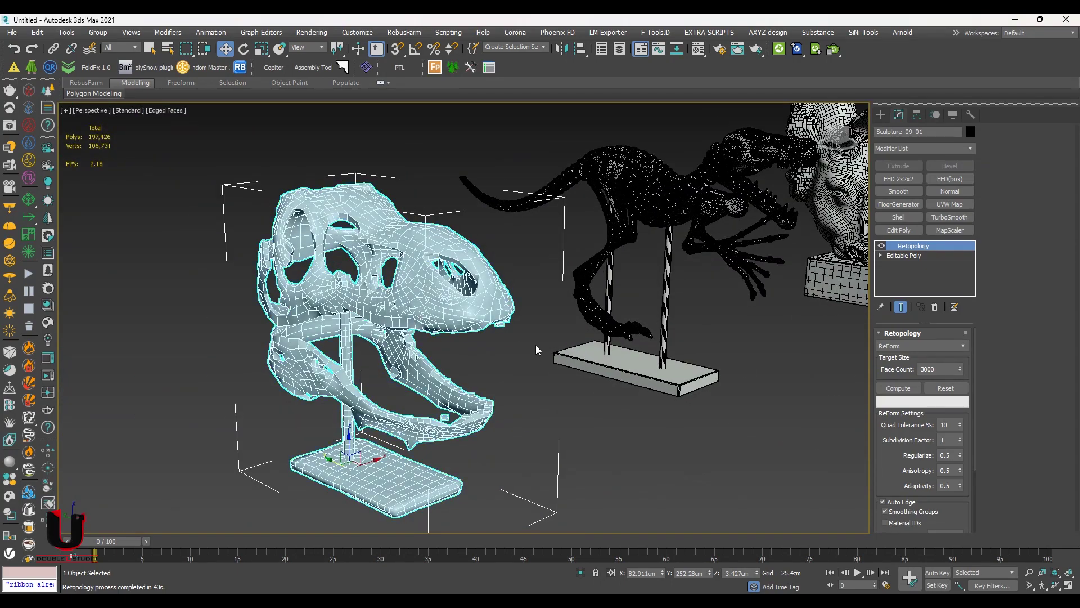
middle_click_drag(537, 346, 511, 373, "alt")
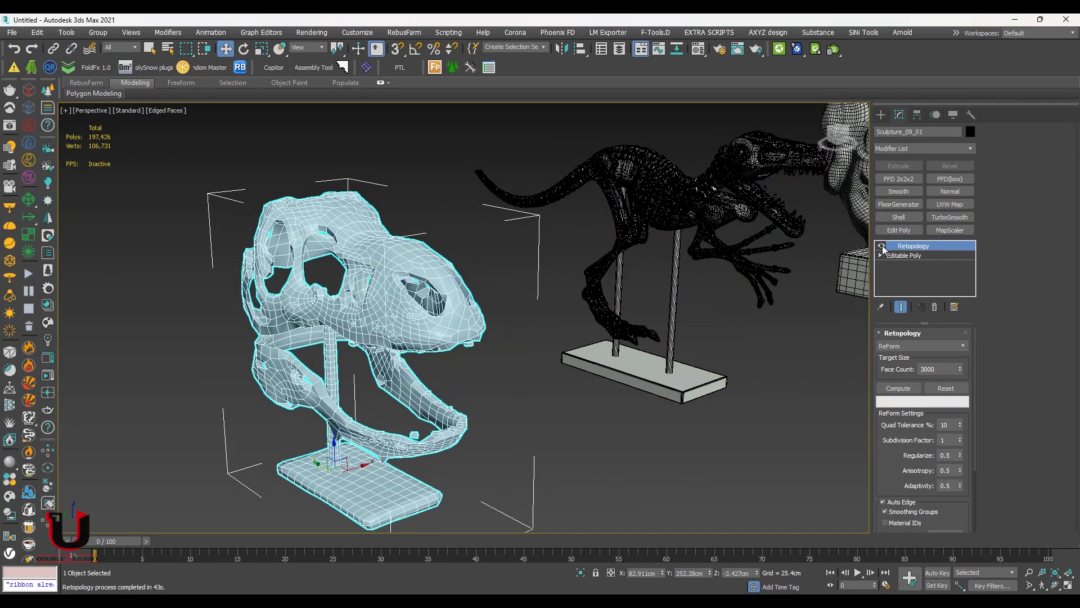
left_click(882, 246)
left_click(881, 246)
left_click(882, 246)
left_click(881, 246)
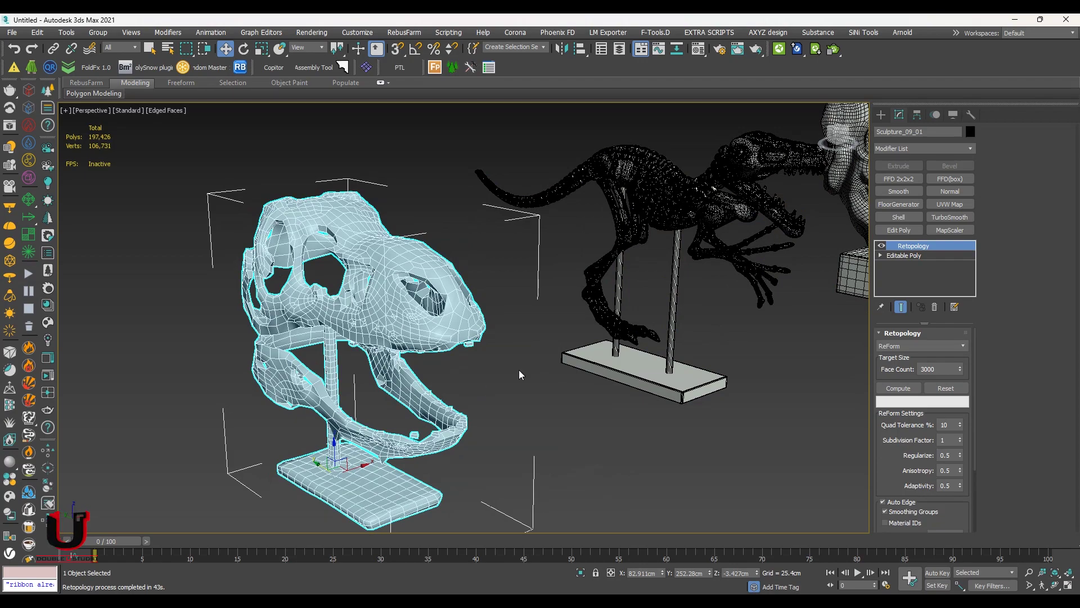
scroll(724, 312, "up", 3)
scroll(675, 293, "up", 2)
Select the raptor skeleton and orbit around it
left_click(571, 304)
scroll(571, 303, "down", 2)
middle_click_drag(572, 303, 512, 338, "alt")
Add a MultiRes modifier to the raptor skeleton and view it side-on
left_click(912, 149)
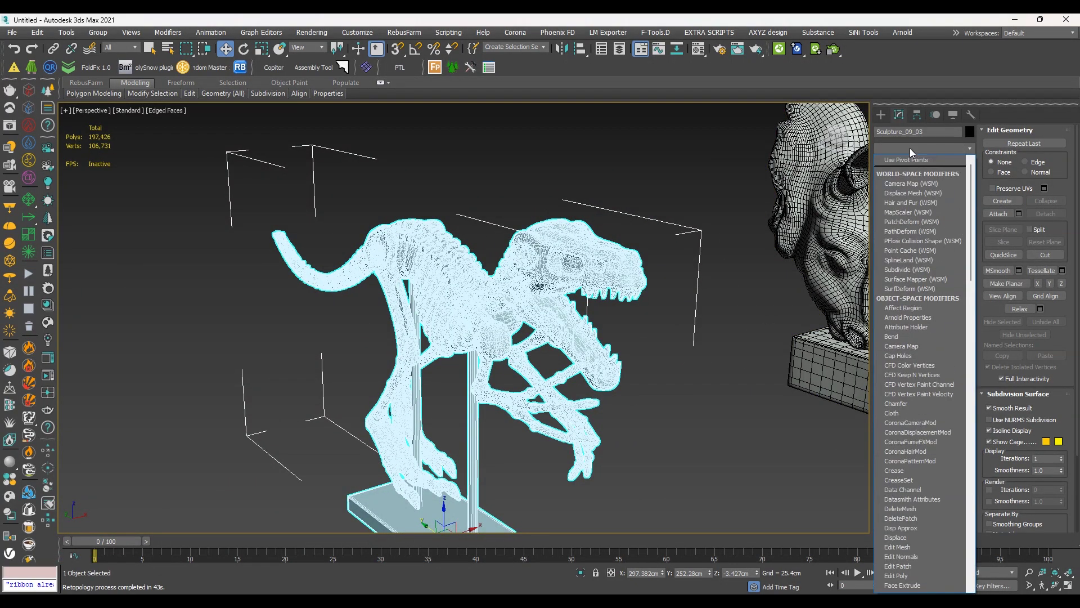
key("m")
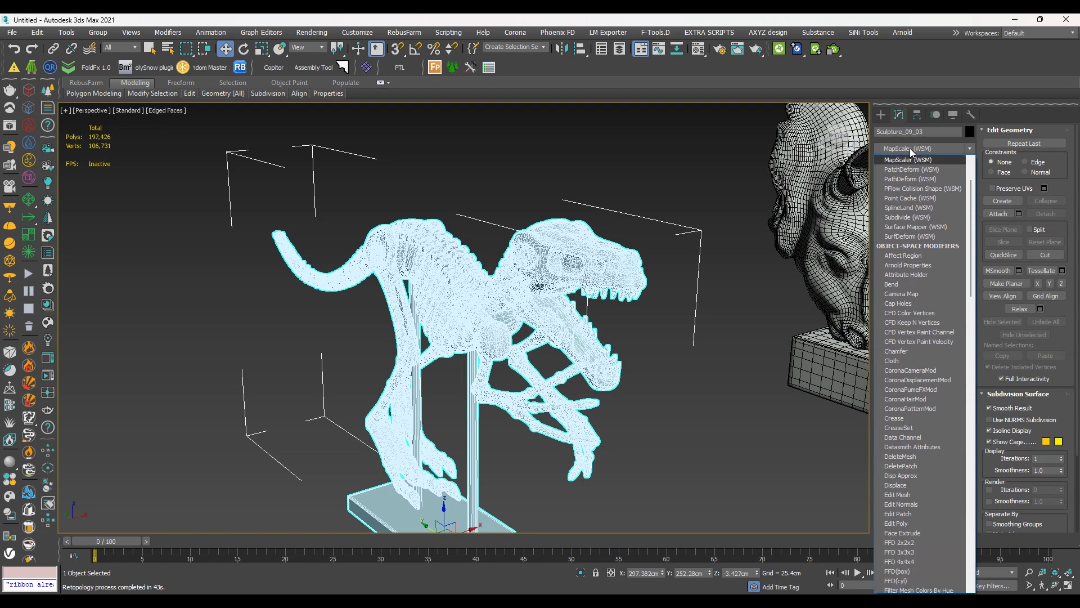
key("m")
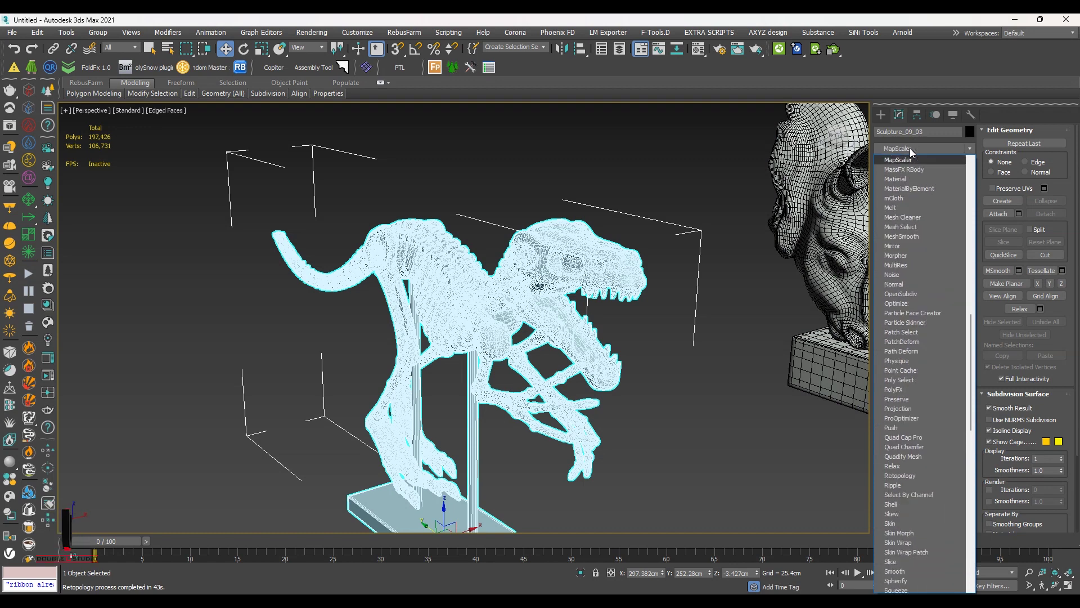
key("m")
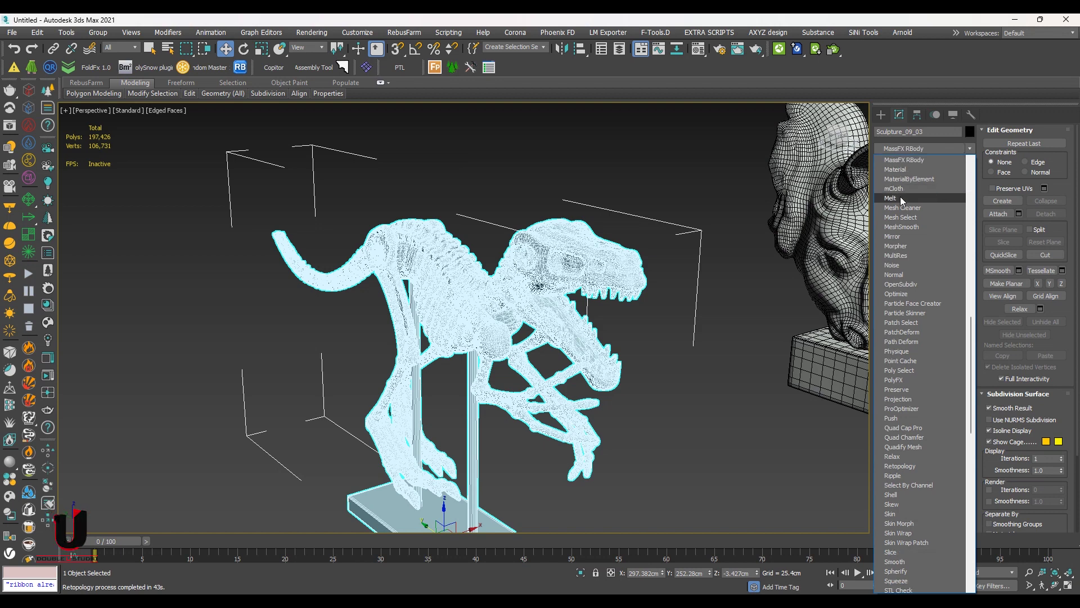
left_click(917, 256)
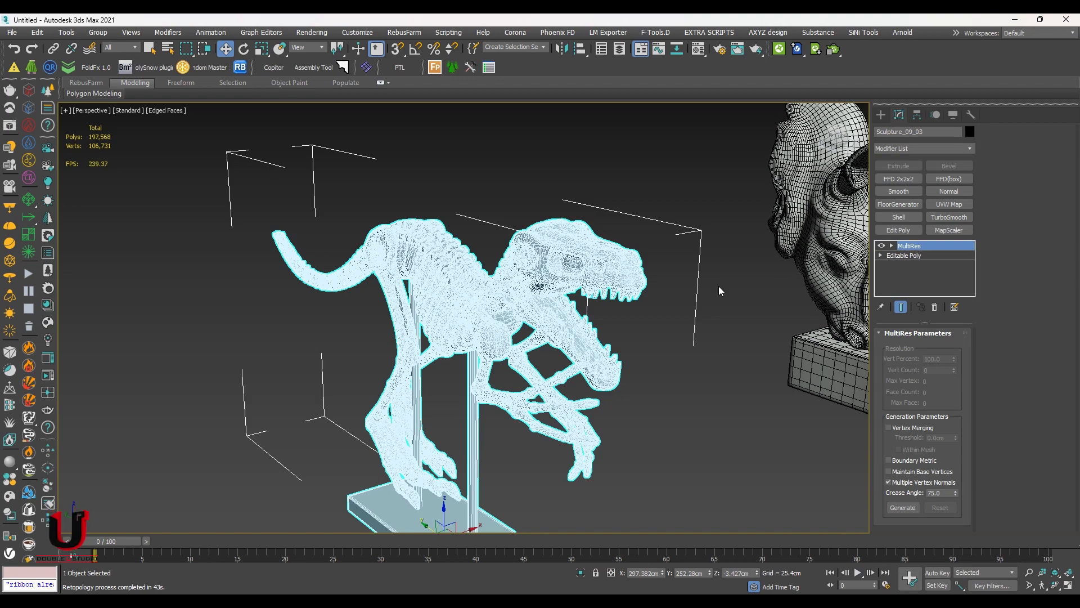
middle_click_drag(649, 343, 683, 316, "alt")
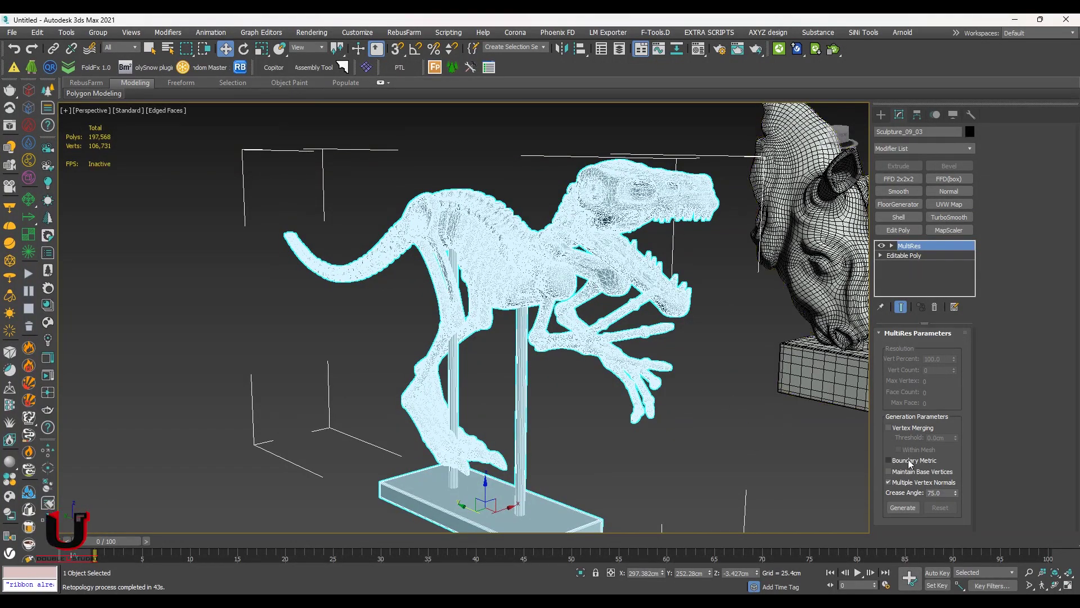
Generate MultiRes on the raptor and lower Vert Percent through 50, 40, 20 to 3
left_click(902, 509)
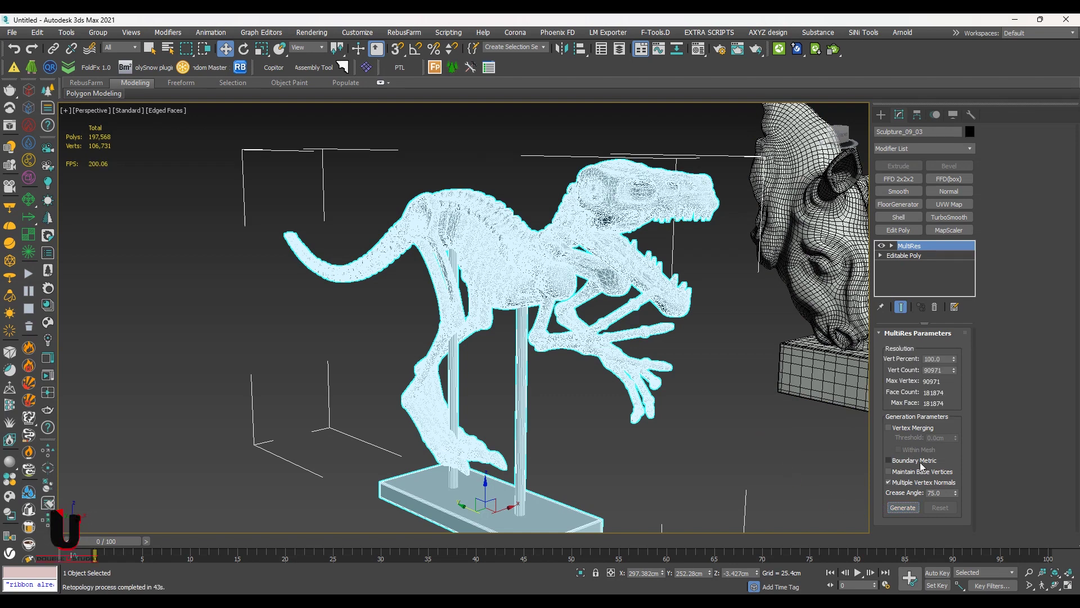
left_click(947, 359)
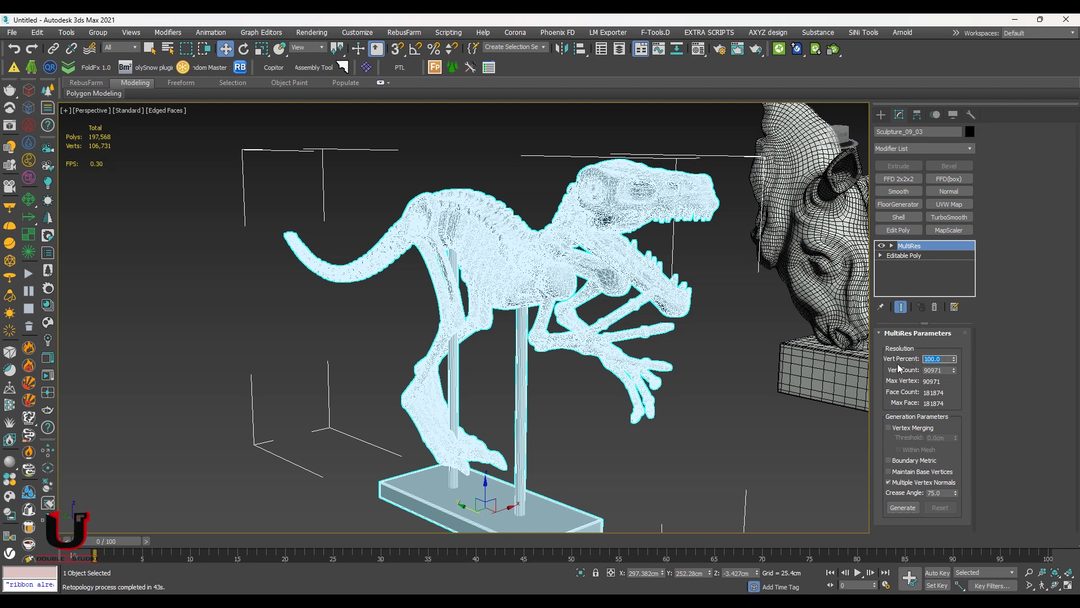
type("50")
key("Return")
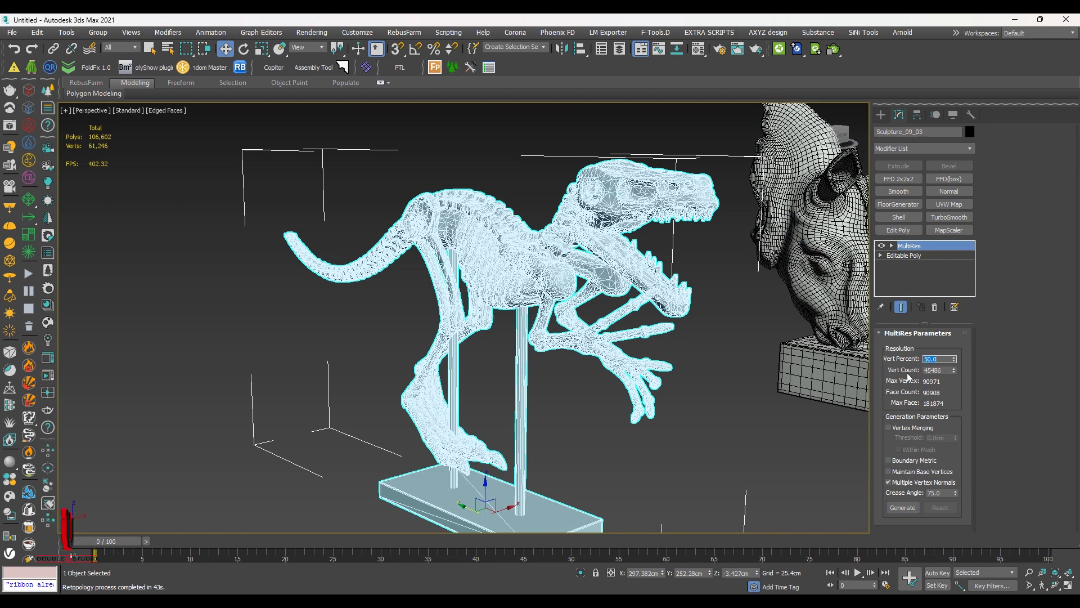
type("40")
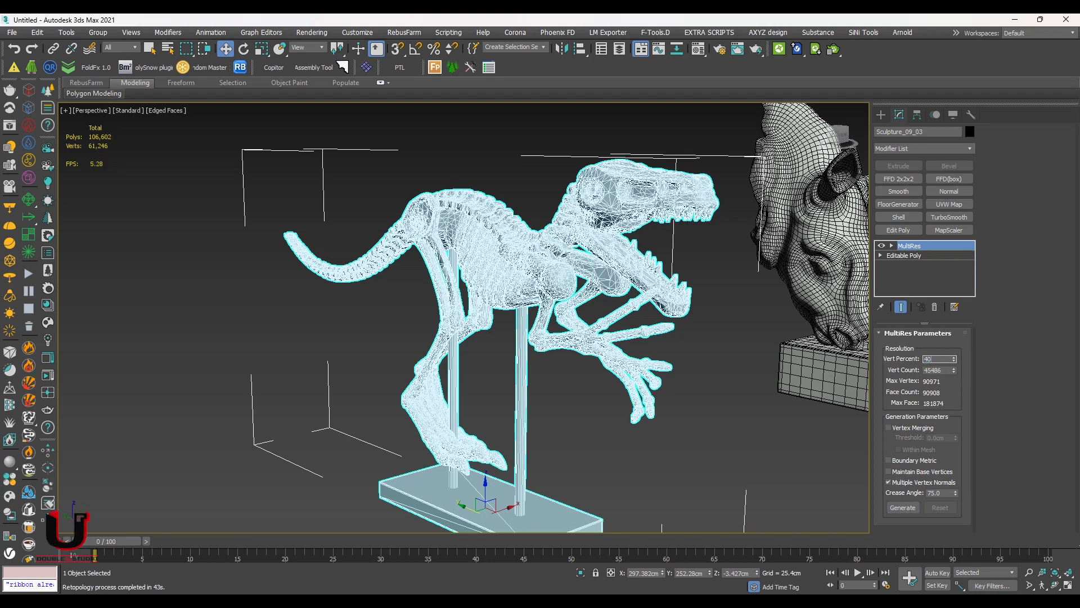
key("Return")
type("20")
key("Return")
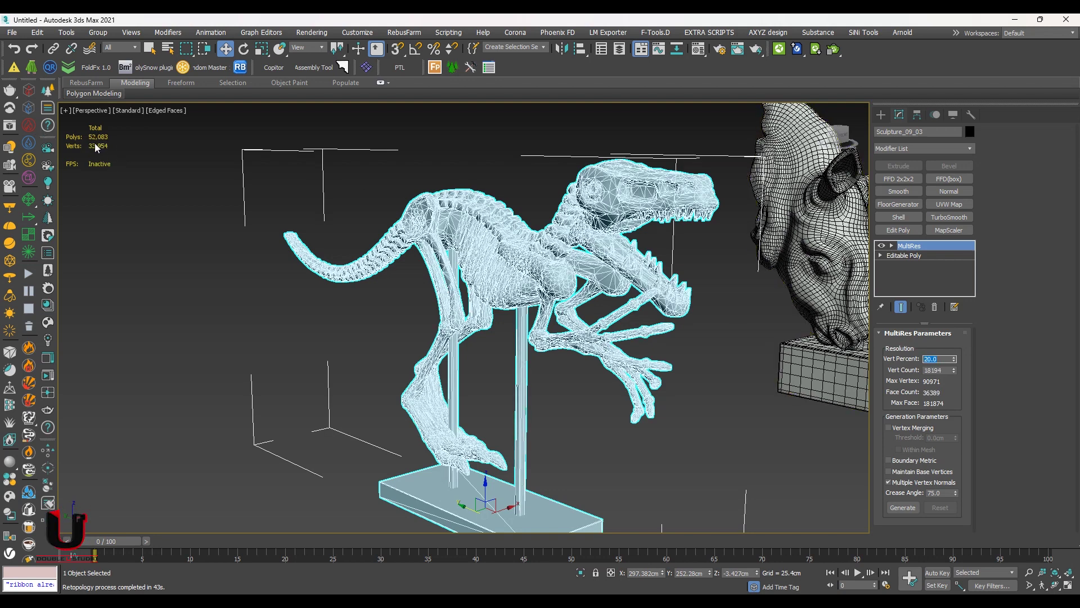
type("3")
key("Return")
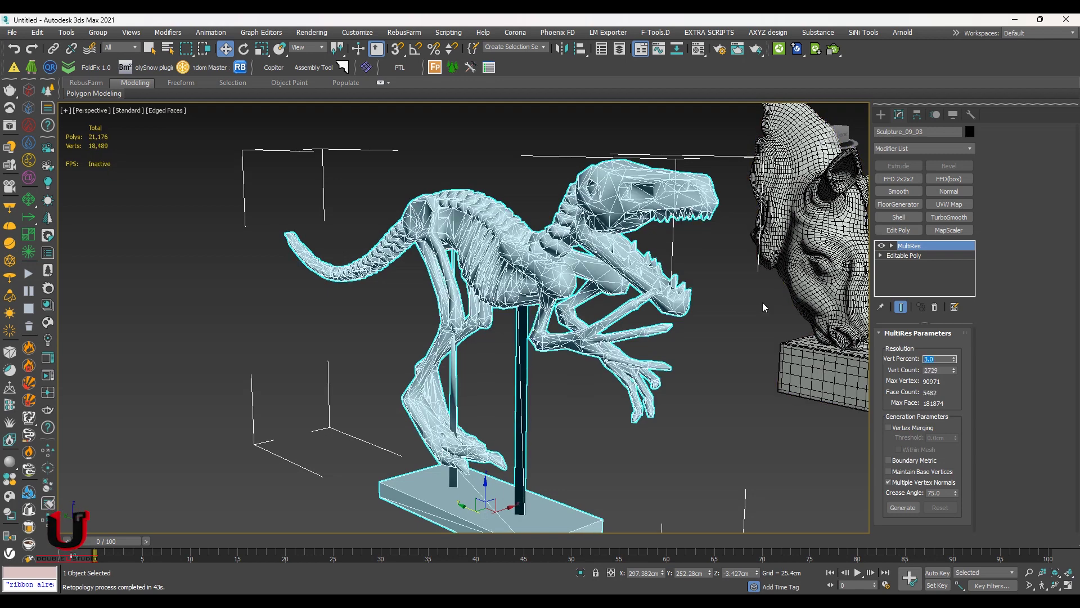
Reframe the raptor, zoom out, and pick the rhino bust
left_click(745, 306)
left_click(564, 207)
key("z")
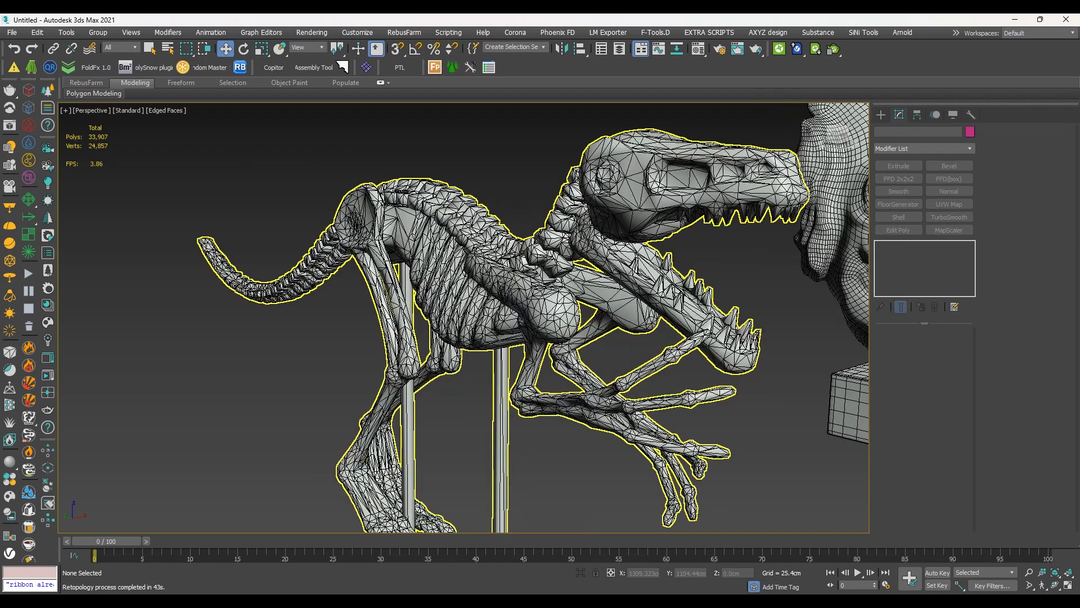
scroll(618, 315, "down", 5)
middle_click_drag(507, 320, 461, 329, "alt")
key("ctrl+d")
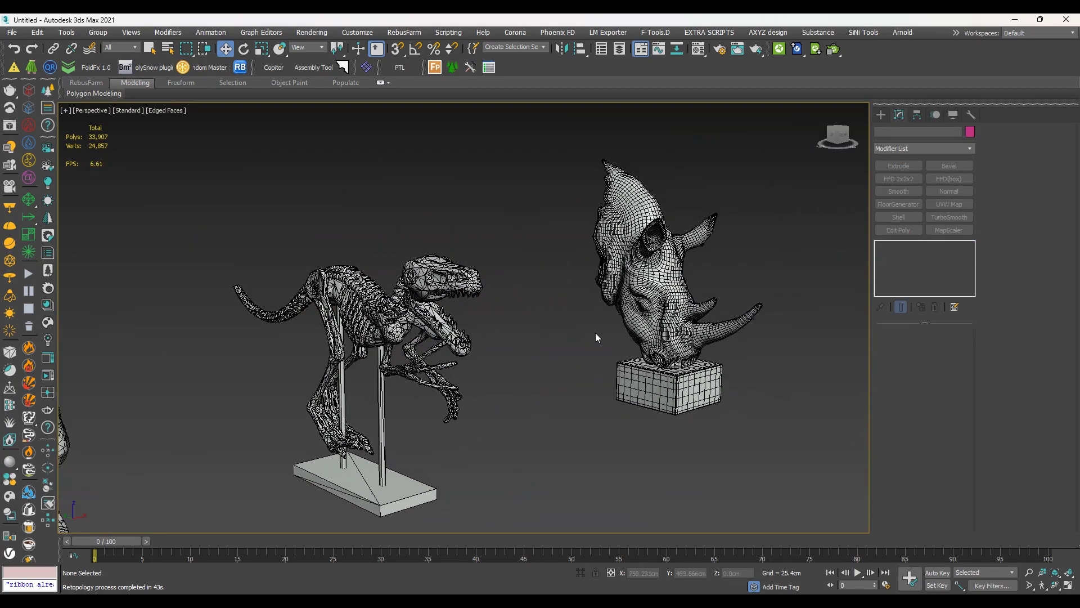
left_click(602, 340)
Select the rhino bust and jump through the modifier list toward ProOptimizer
key("z")
left_click(718, 375)
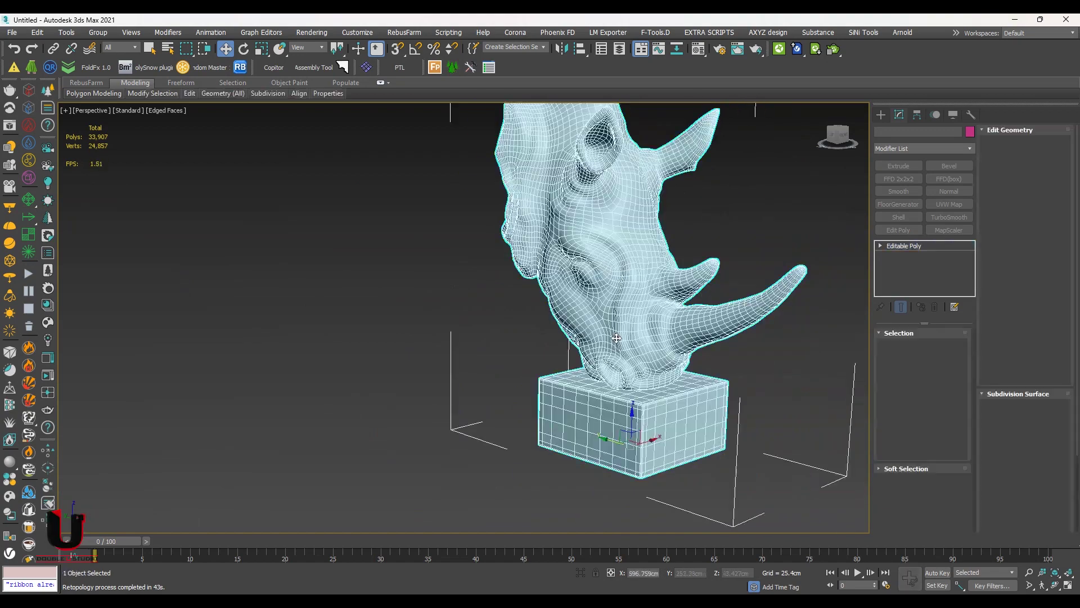
left_click(912, 148)
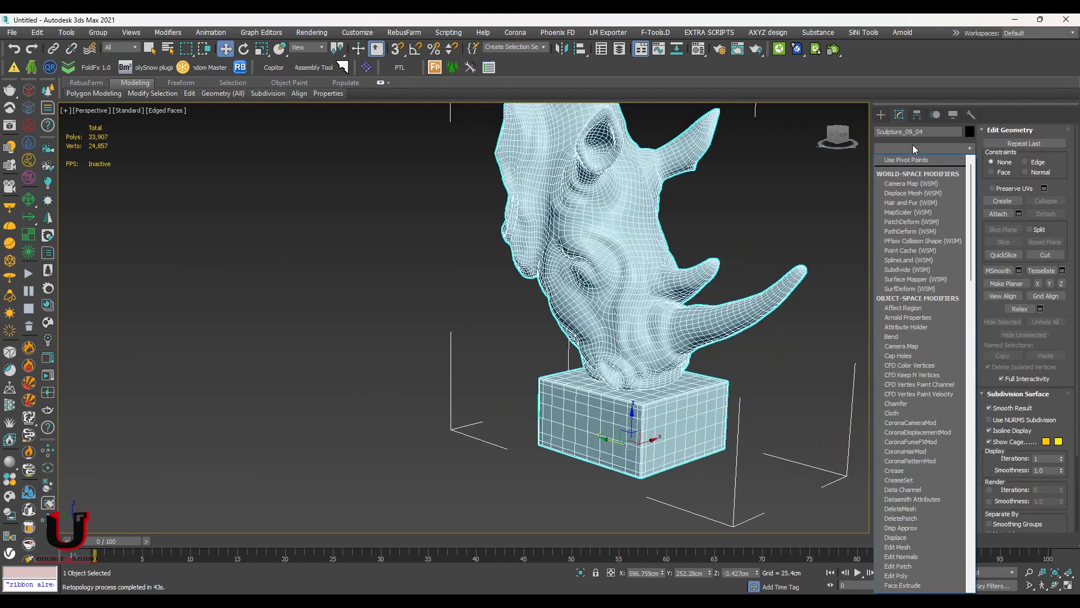
type("p")
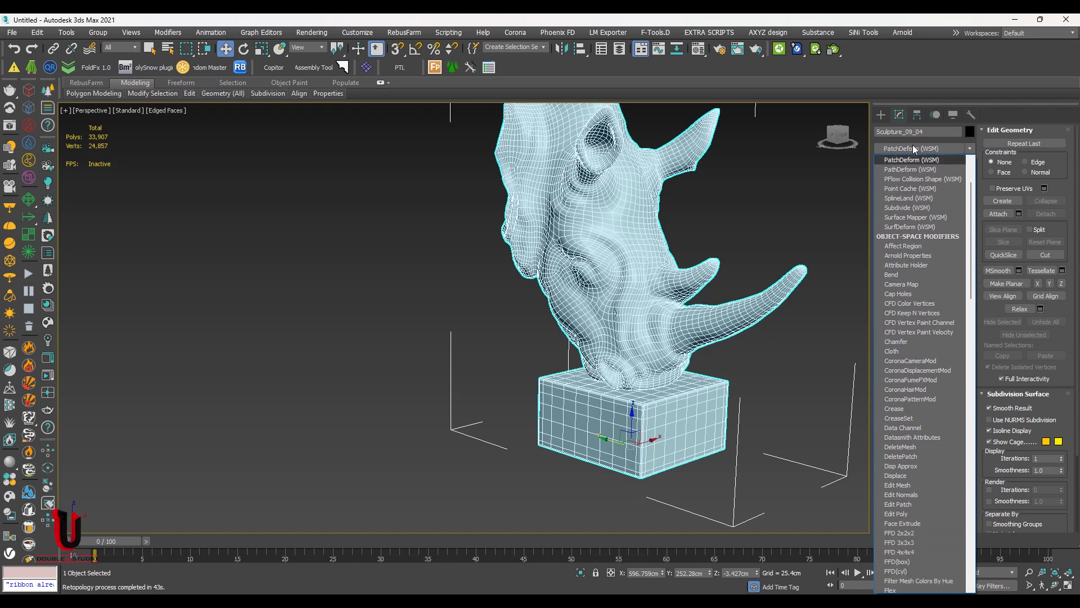
key("Down")
key("Down")
type("pa")
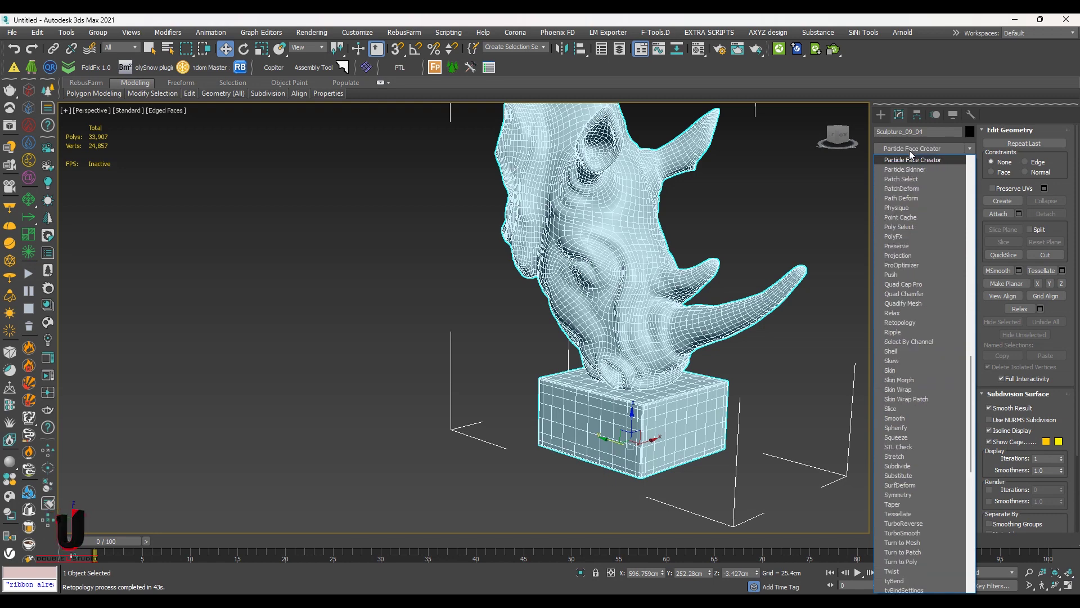
Add ProOptimizer to the rhino bust and calculate it: 12,239 points, 24,470 faces
left_click(934, 265)
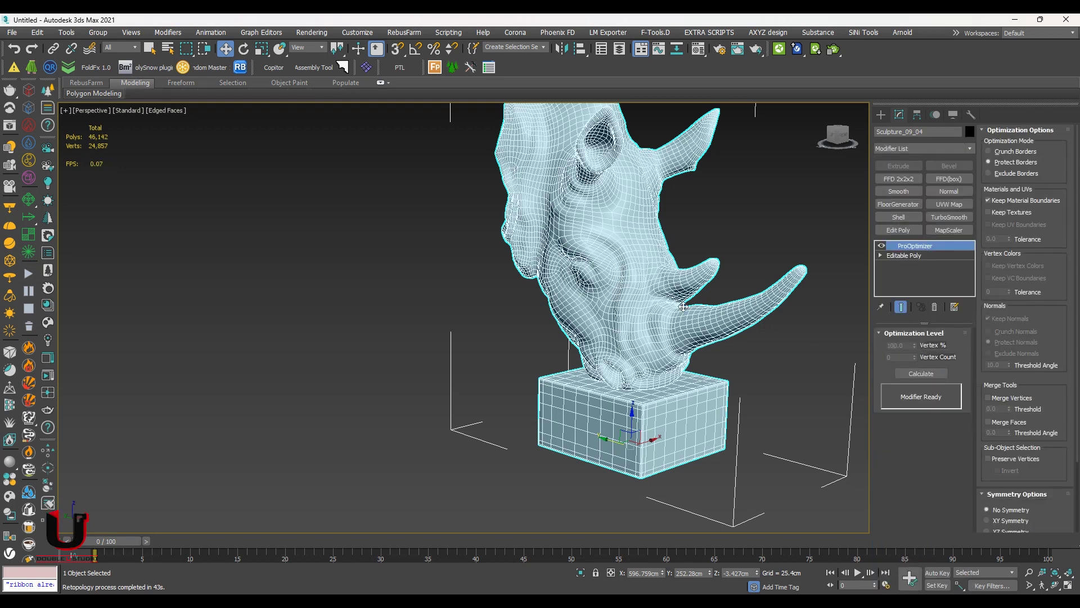
middle_click_drag(785, 302, 723, 332)
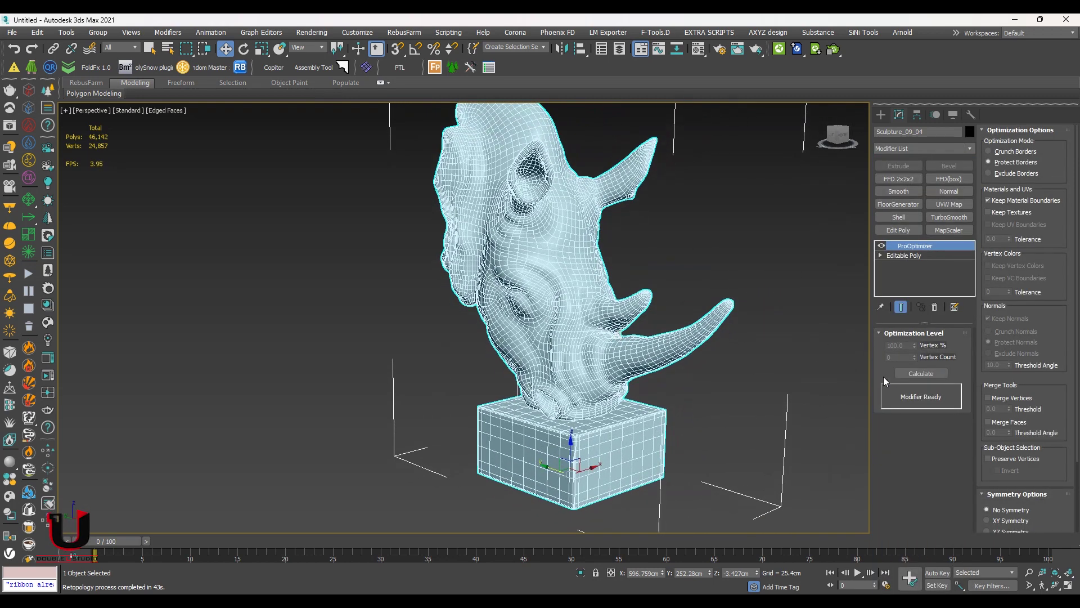
left_click(923, 374)
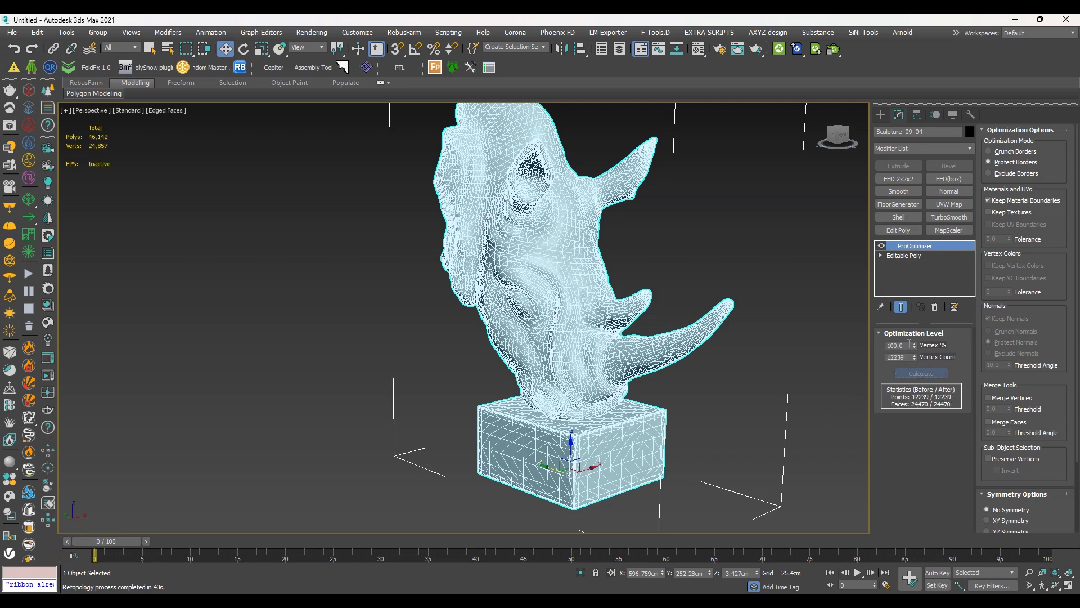
Try rhino Vertex % values 60, 50, 20, 10 and 2, settling on 10
left_click_drag(887, 345, 895, 348)
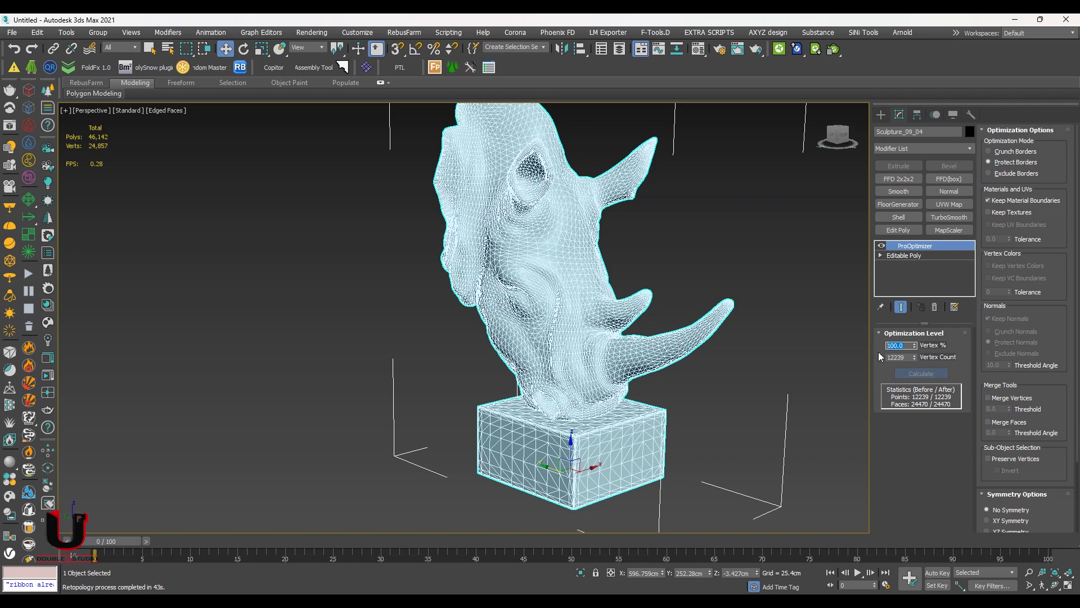
type("60")
key("Return")
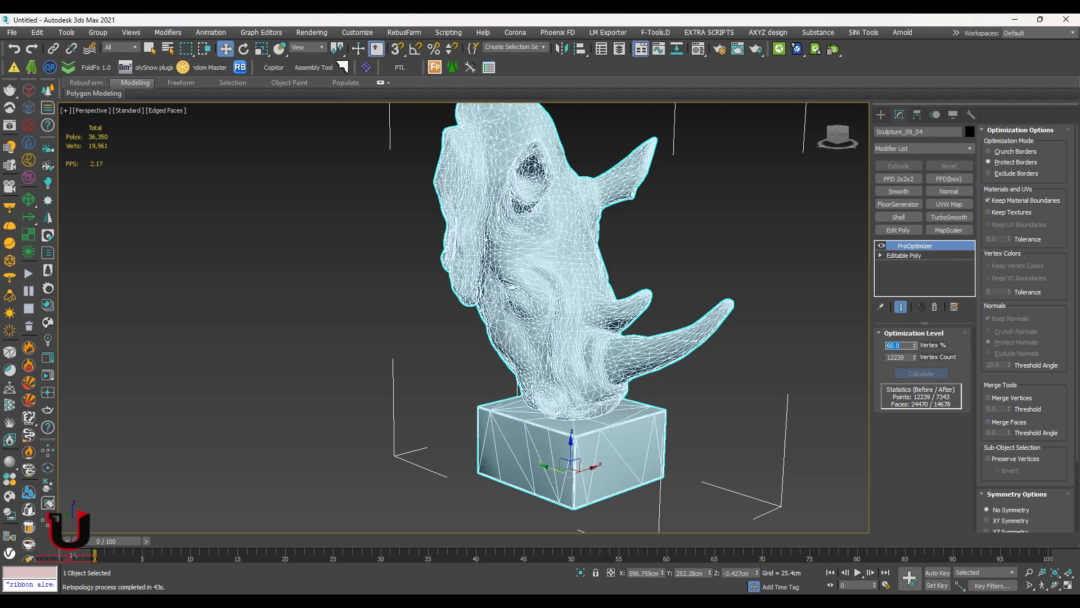
type("50")
key("Return")
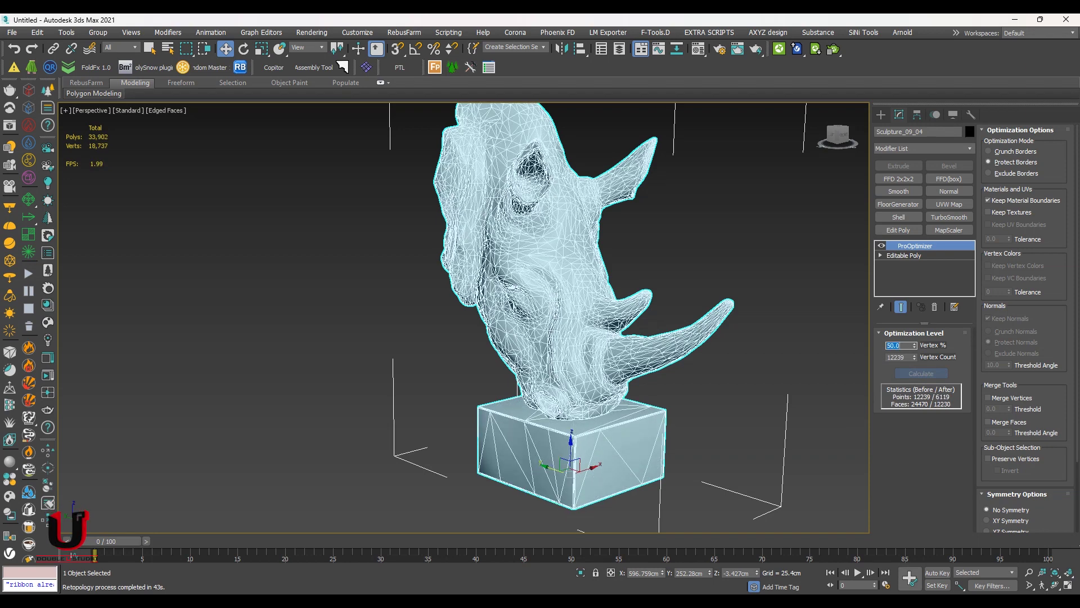
type("20")
key("Return")
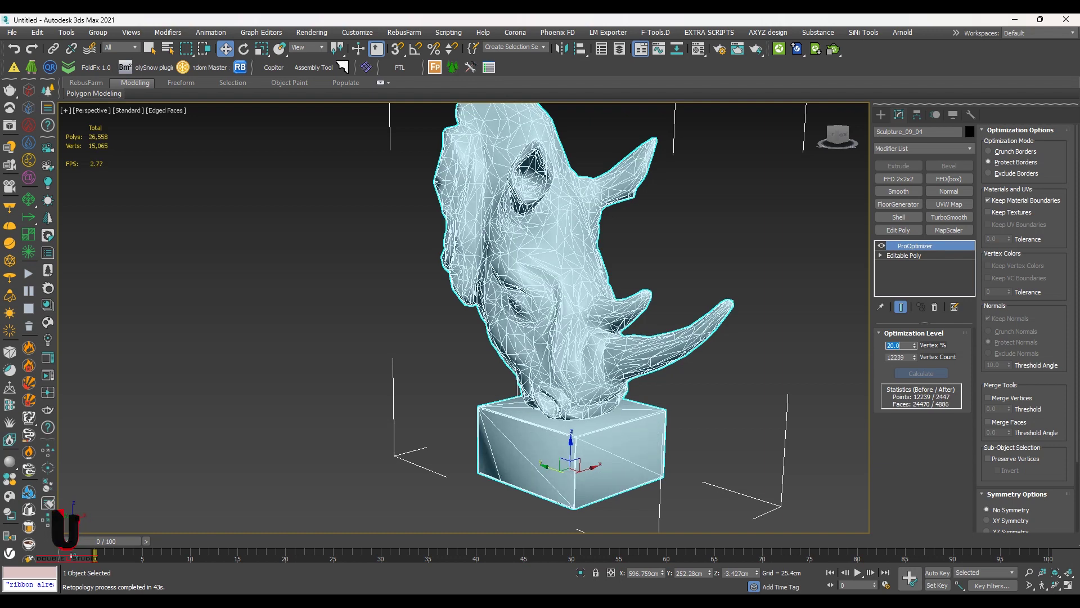
type("10")
key("Return")
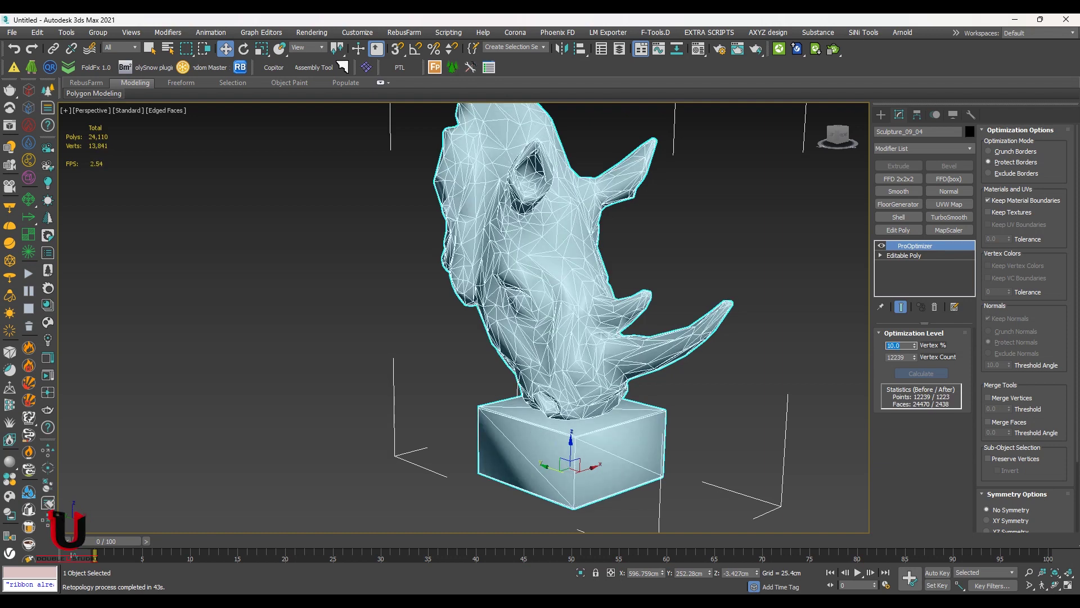
type("2")
key("Return")
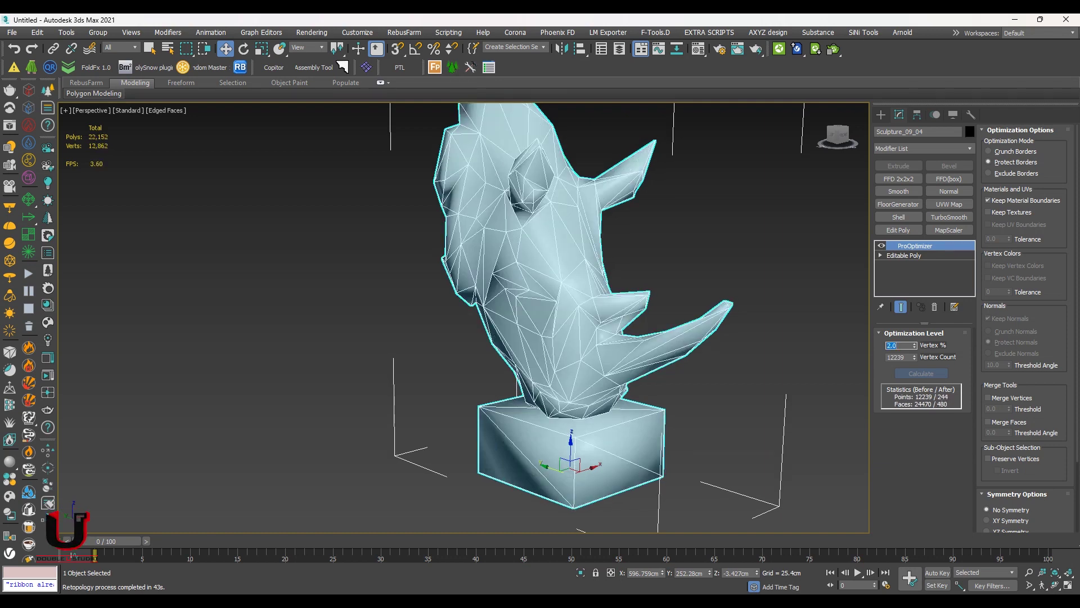
type("10")
key("Return")
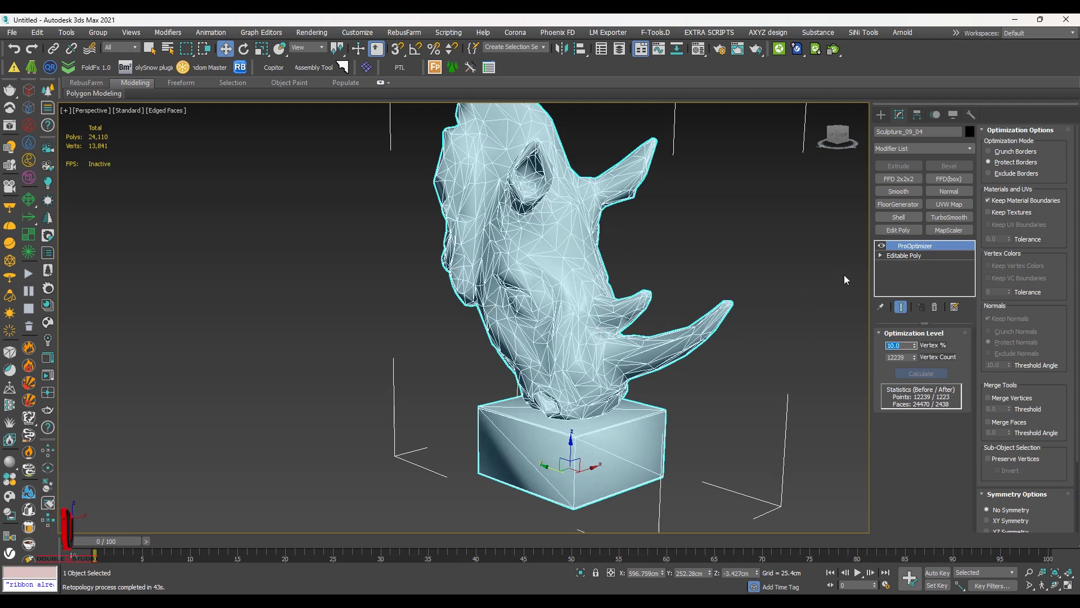
Toggle the ProOptimizer result to compare, then deselect and zoom to all sculptures
left_click(882, 246)
left_click(881, 246)
left_click(882, 246)
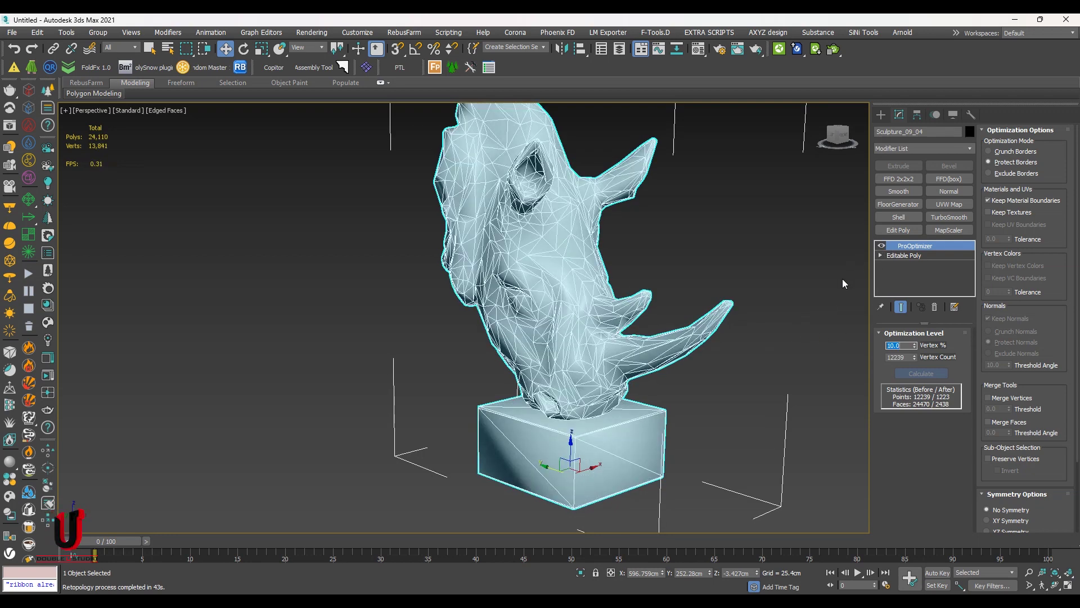
left_click(815, 311)
key("z")
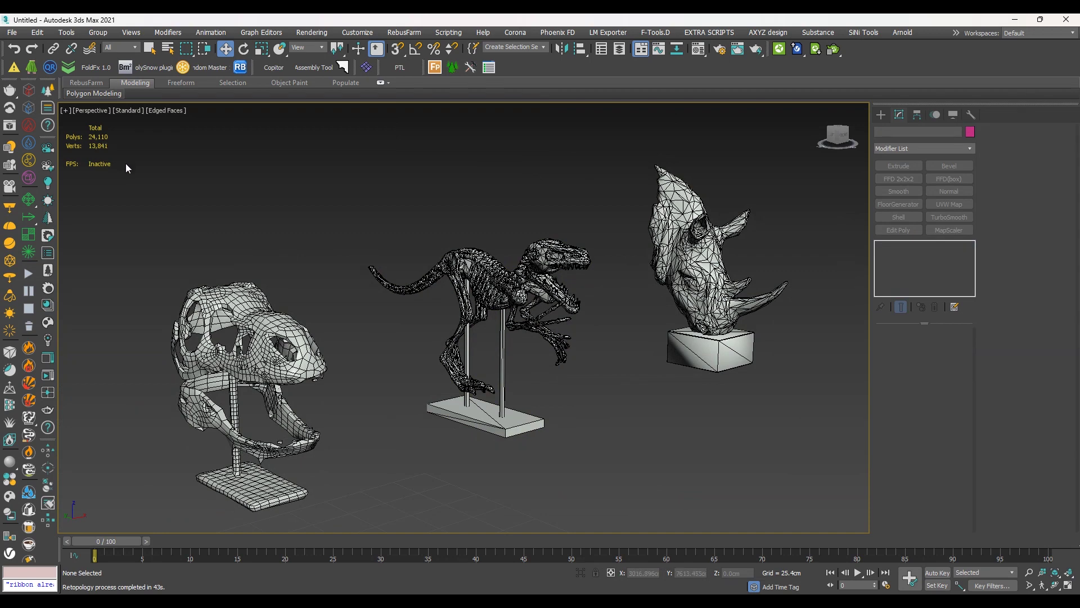
Turn off MultiRes on the raptor, ProOptimizer on the rhino and Retopology on the skull
left_click(712, 248)
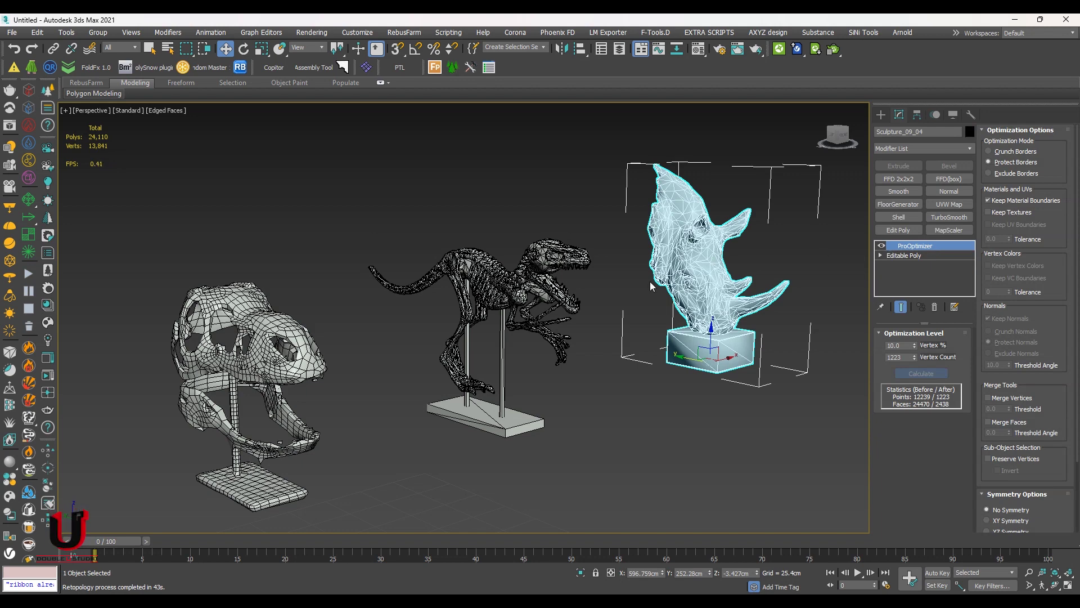
left_click(582, 269)
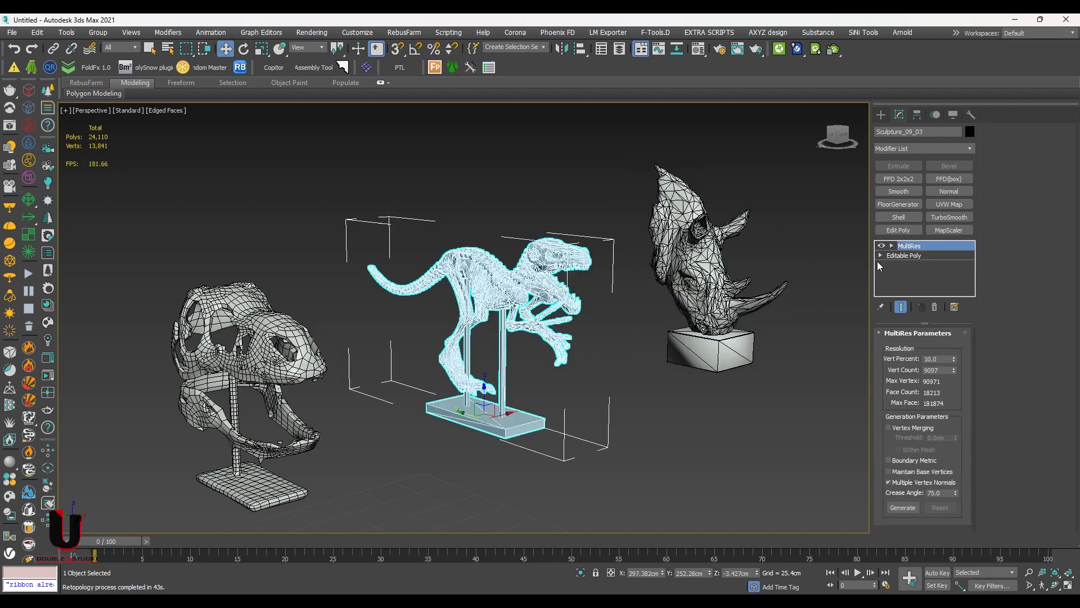
left_click(881, 247)
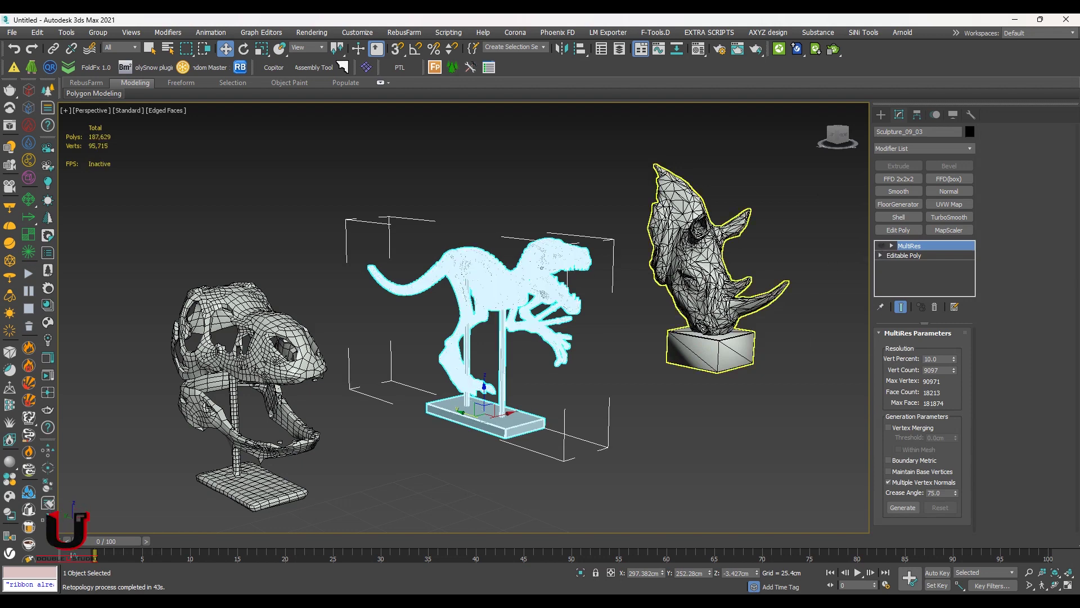
left_click(687, 265)
left_click(881, 245)
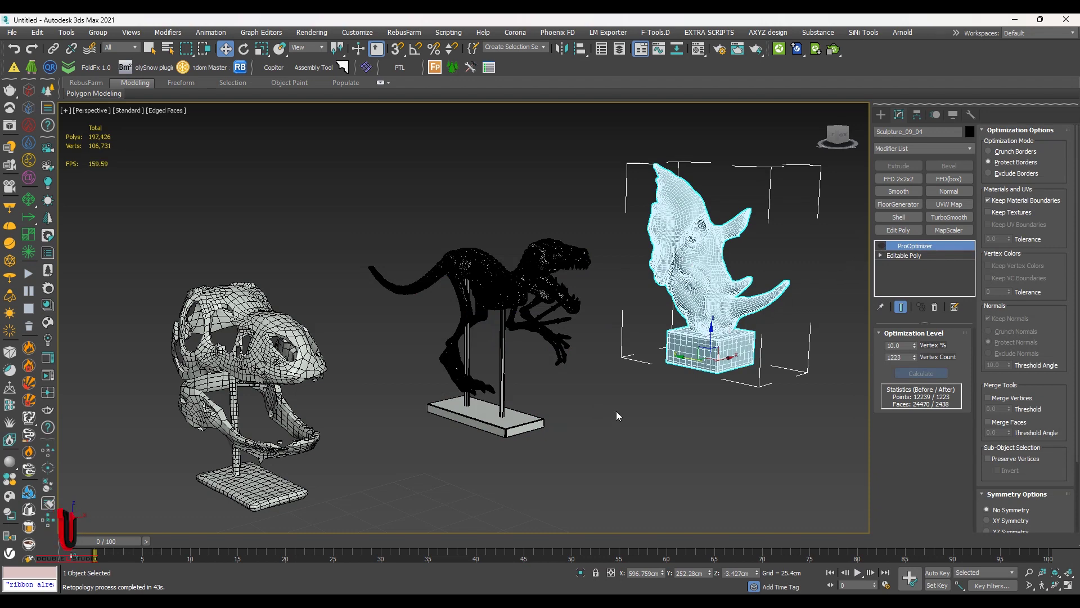
left_click(246, 359)
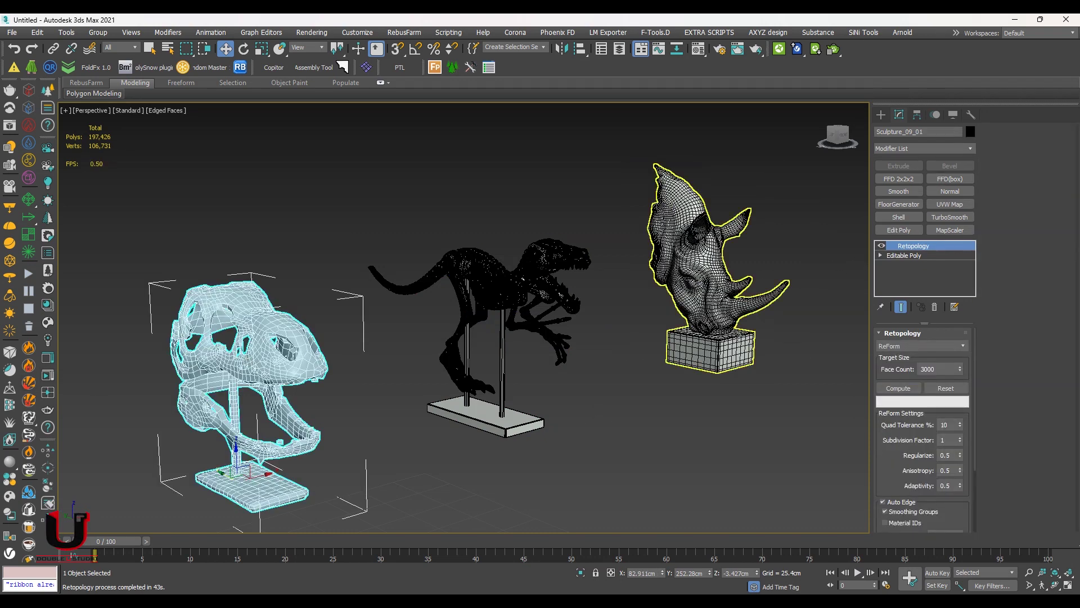
left_click(882, 245)
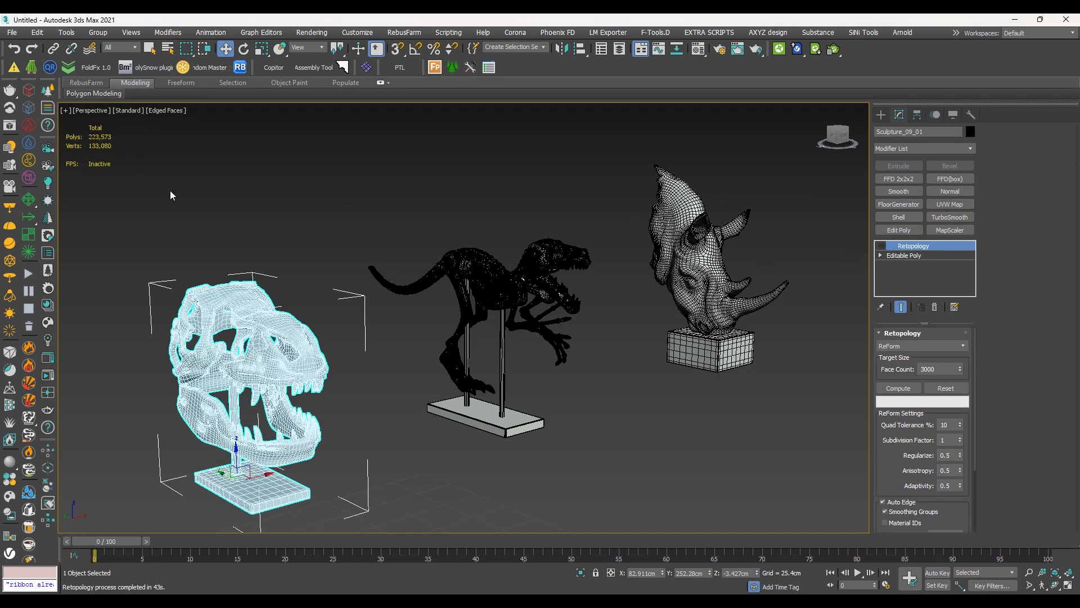
Deselect the skull, turn off Edged Faces with F4, and zoom out to show all three shaded sculptures
left_click(352, 231)
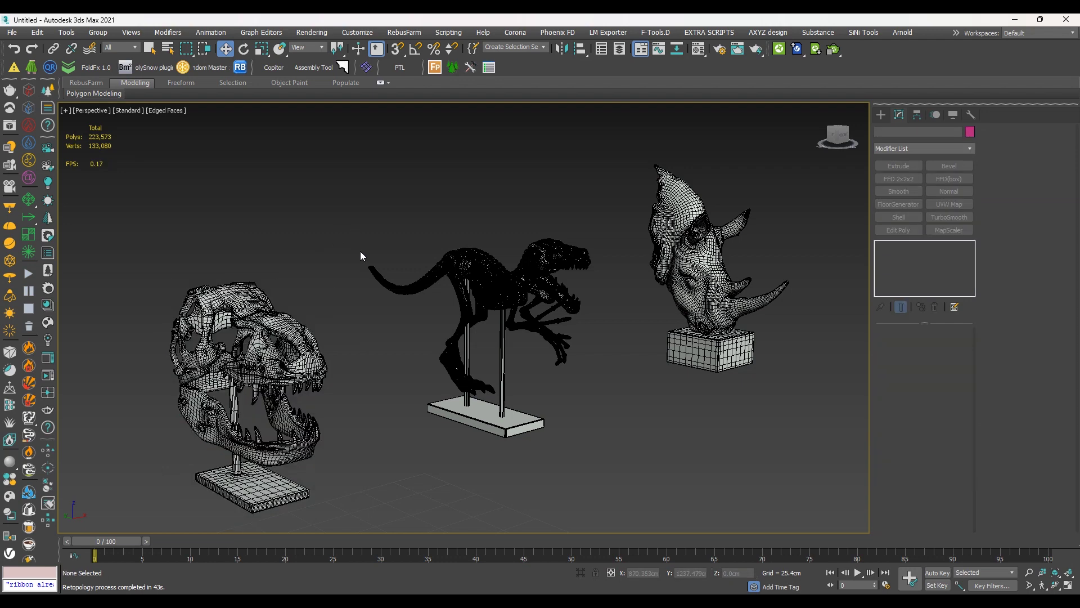
scroll(381, 248, "down", 5)
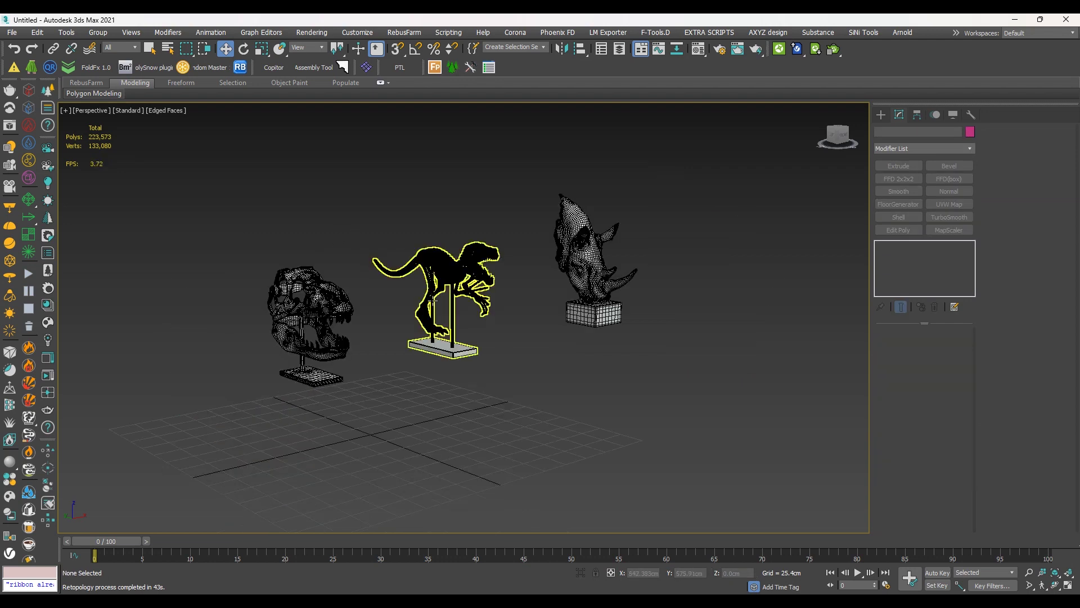
middle_click_drag(435, 310, 466, 324)
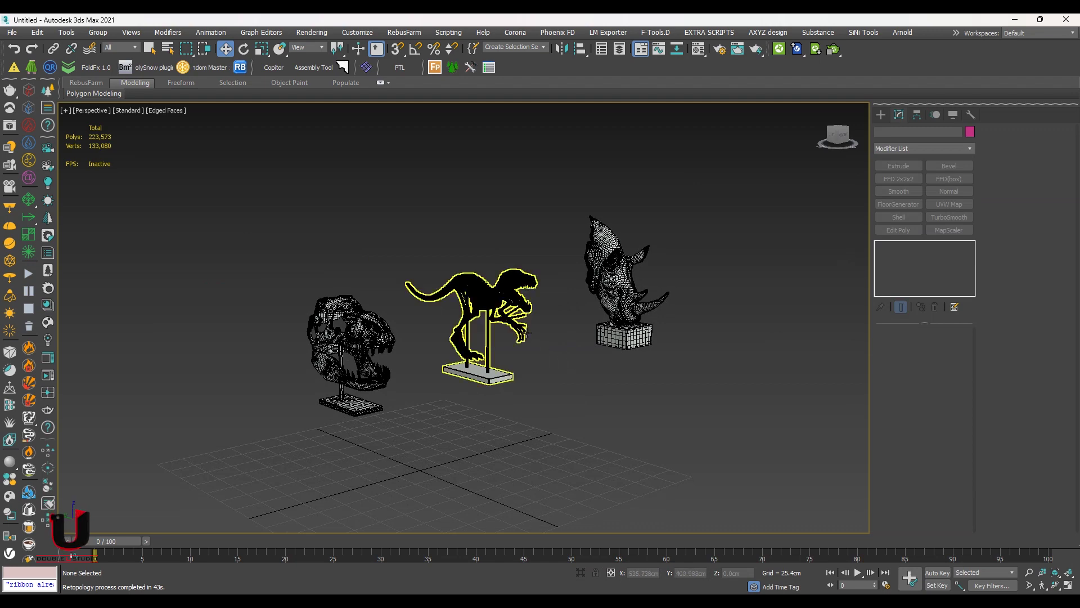
key("F4")
mouse_move(531, 333)
middle_mouse_down("alt")
mouse_move(511, 319)
mouse_move(407, 308)
mouse_move(450, 320)
middle_mouse_up("alt")
left_click(509, 304)
scroll(450, 321, "down", 4)
middle_click_drag(495, 349, 493, 370, "alt")
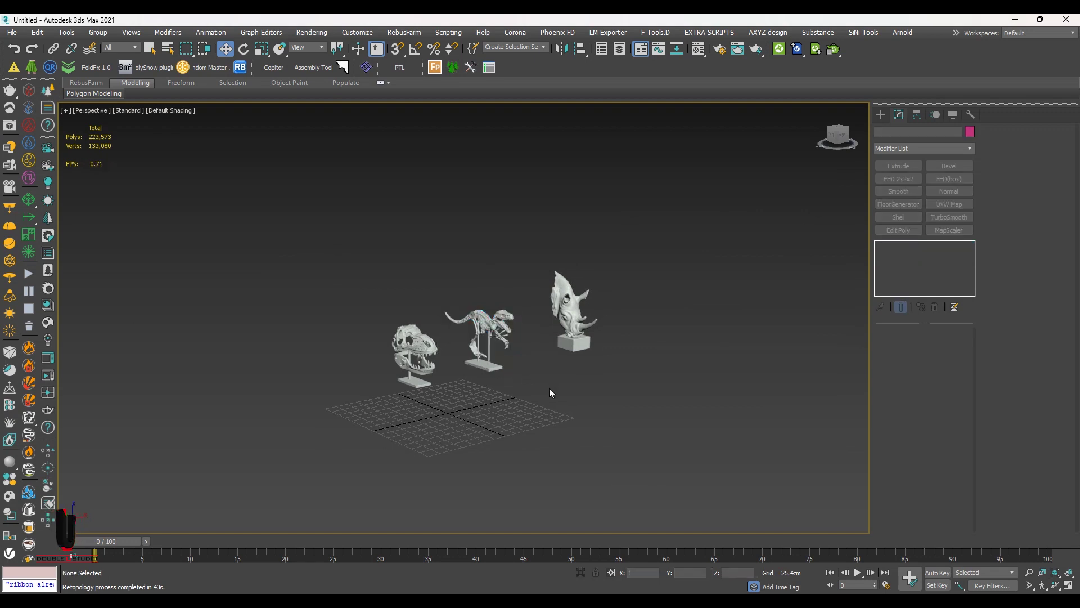